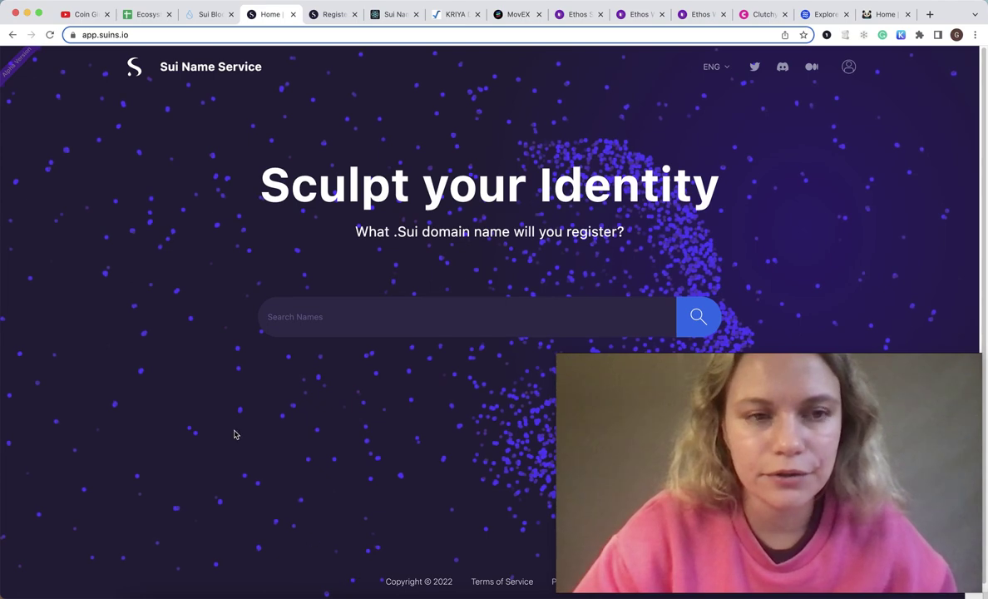
# Look over the crypto channel's latest YouTube uploads, then go back to the Sui Name Service tab
pyautogui.click(87, 15)
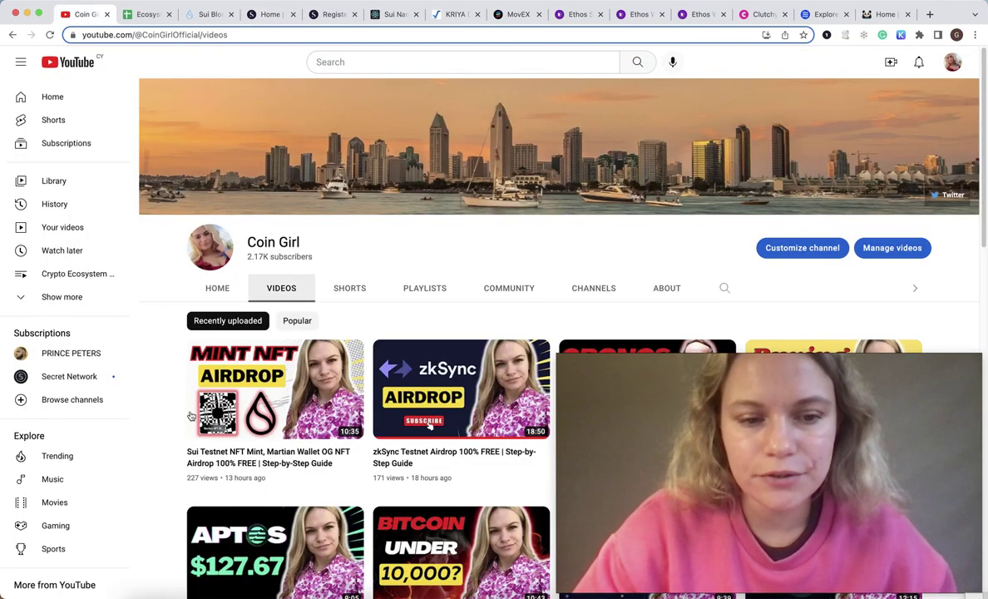
pyautogui.moveTo(190, 426)
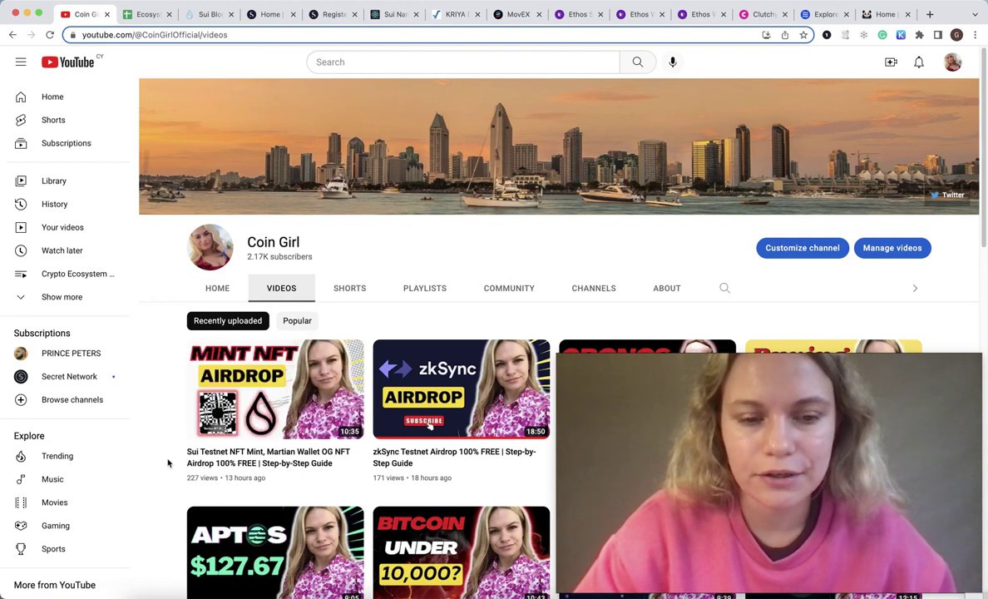
pyautogui.moveTo(191, 446)
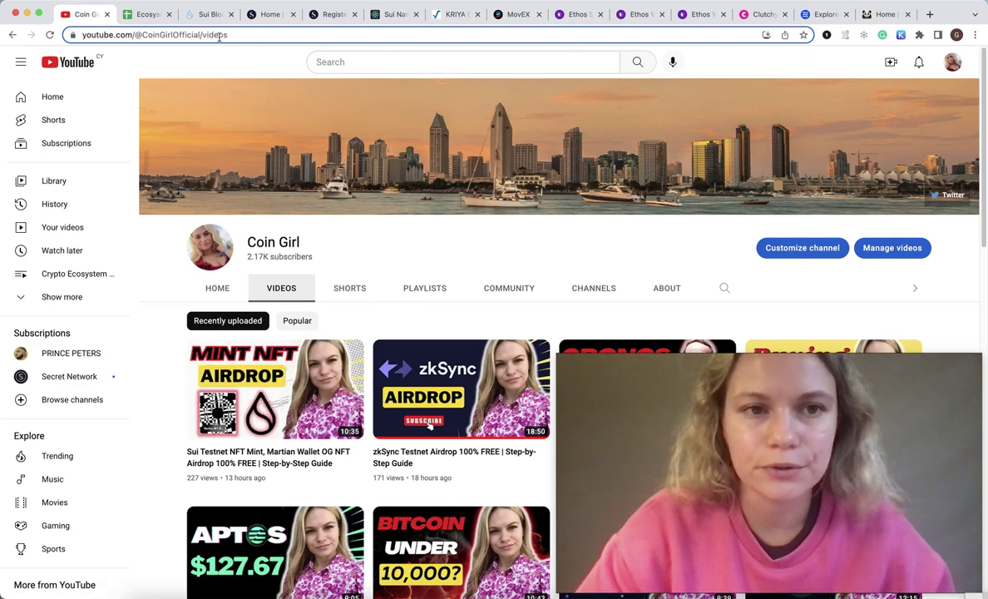
pyautogui.click(272, 15)
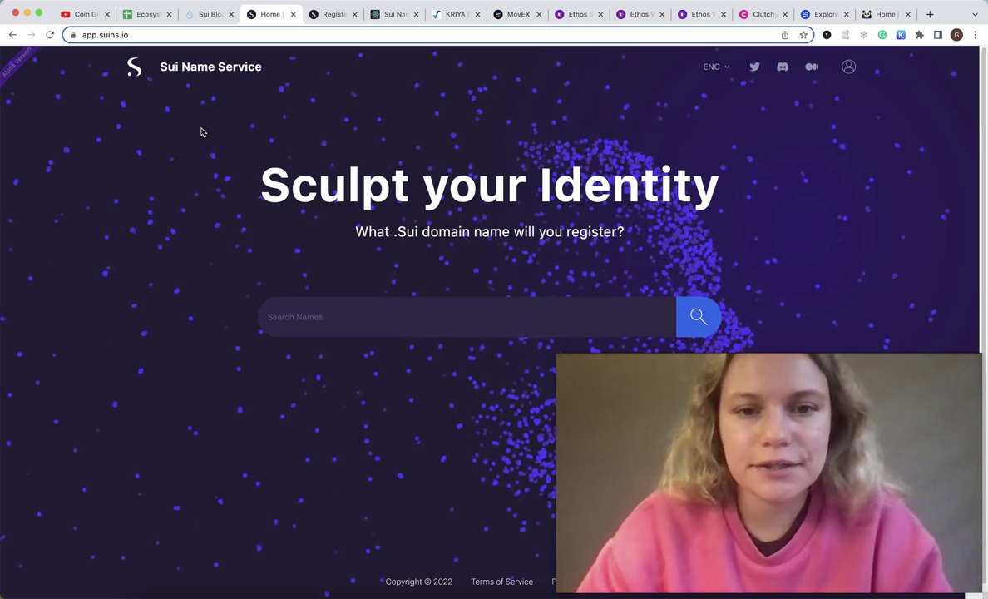
# Check the connected account's balance and confirm in Sui Wallet settings that the network is Sui Devnet
pyautogui.click(848, 68)
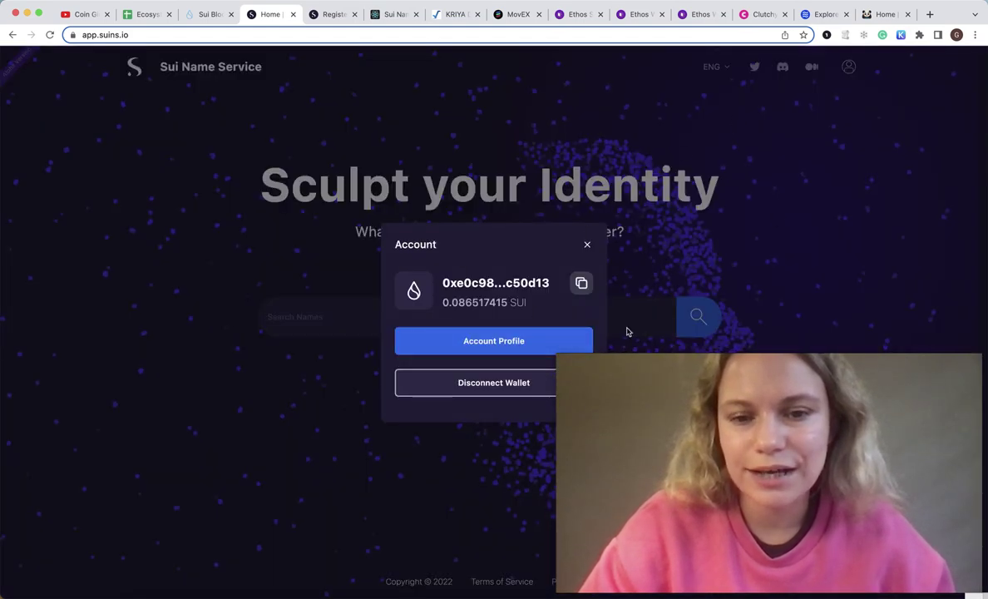
pyautogui.click(863, 286)
pyautogui.click(919, 34)
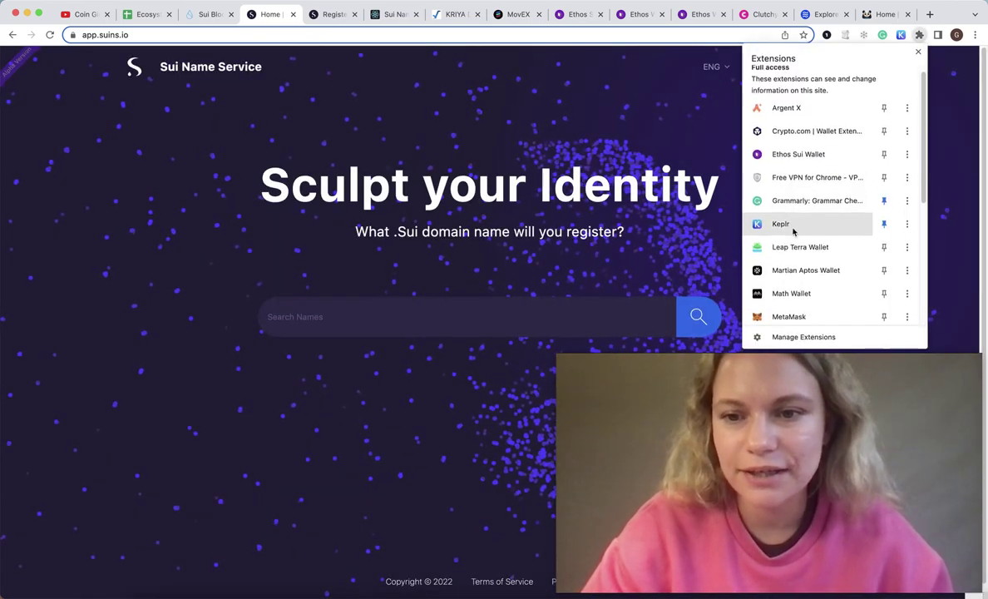
pyautogui.scroll(-3, 794, 230)
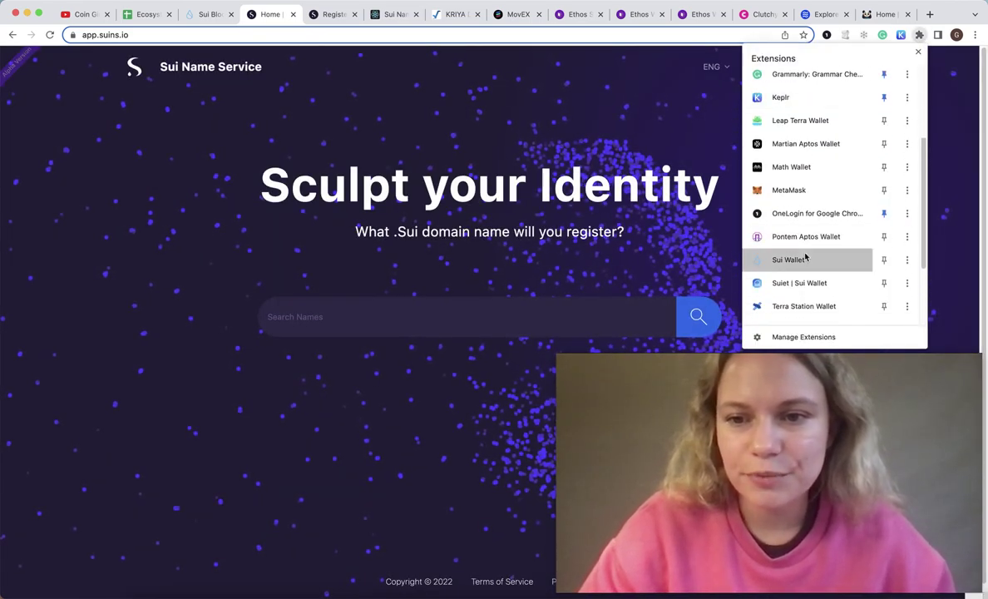
pyautogui.click(788, 259)
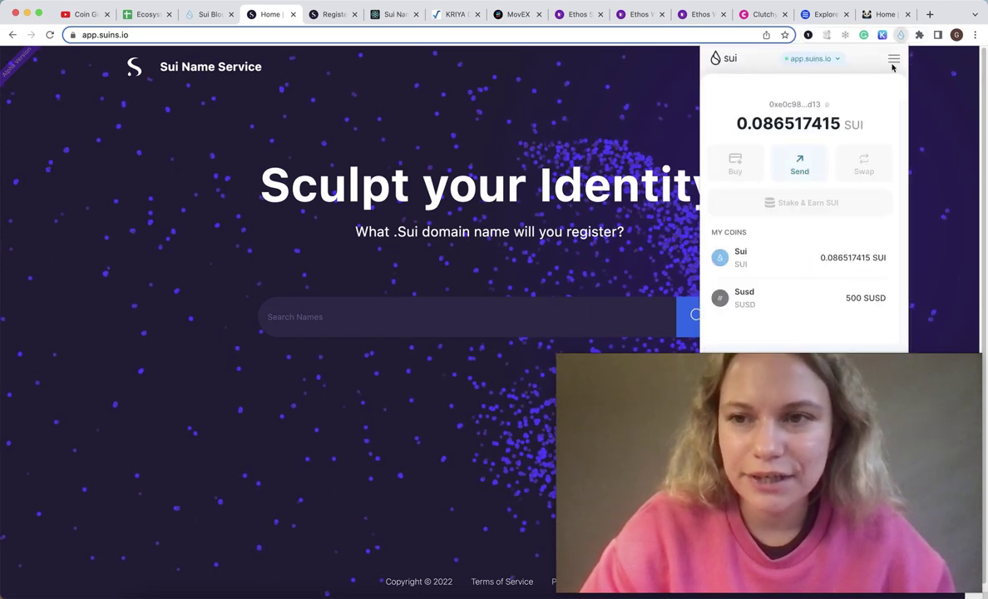
pyautogui.click(893, 60)
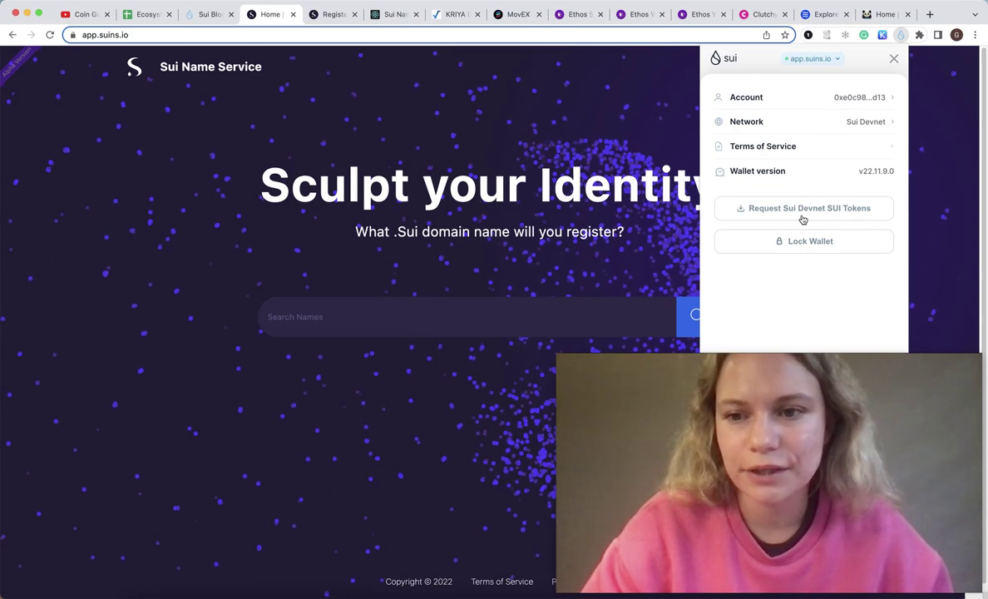
pyautogui.click(557, 136)
# Search for coingirl and find that coingirl.sui and coingirl.move are taken
pyautogui.scroll(-1, 568, 173)
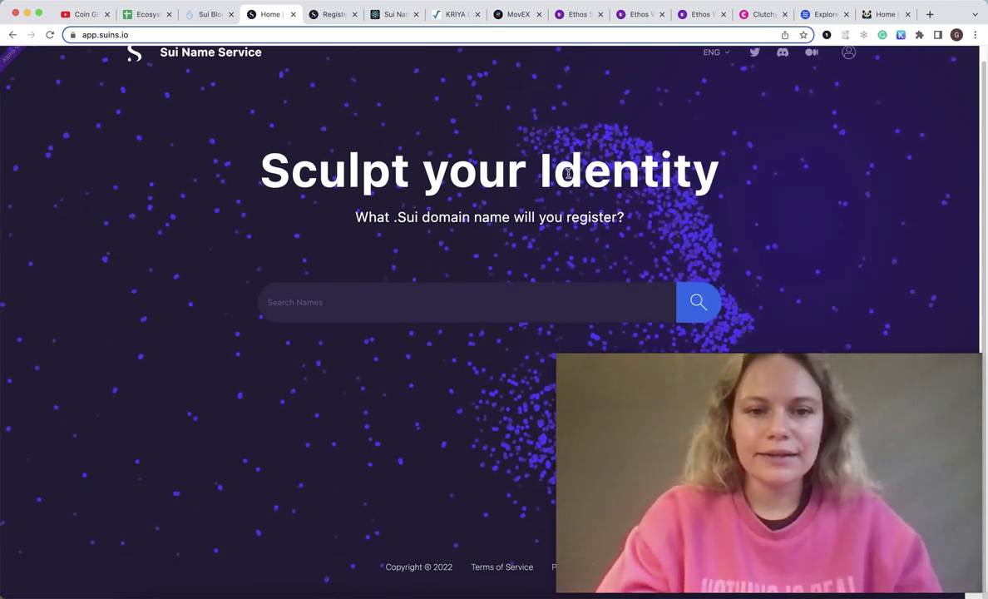
pyautogui.scroll(1, 355, 307)
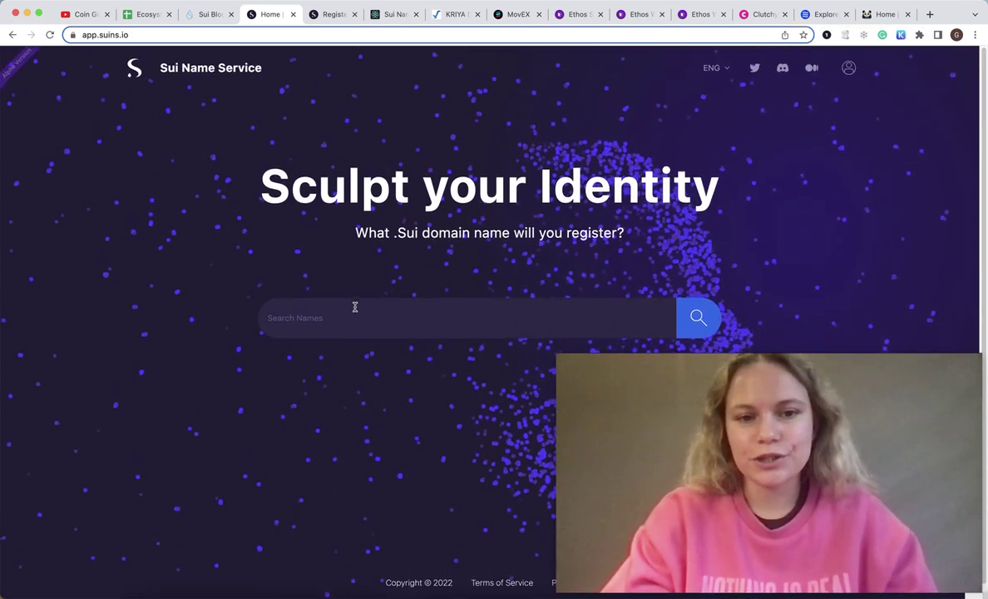
pyautogui.click(358, 322)
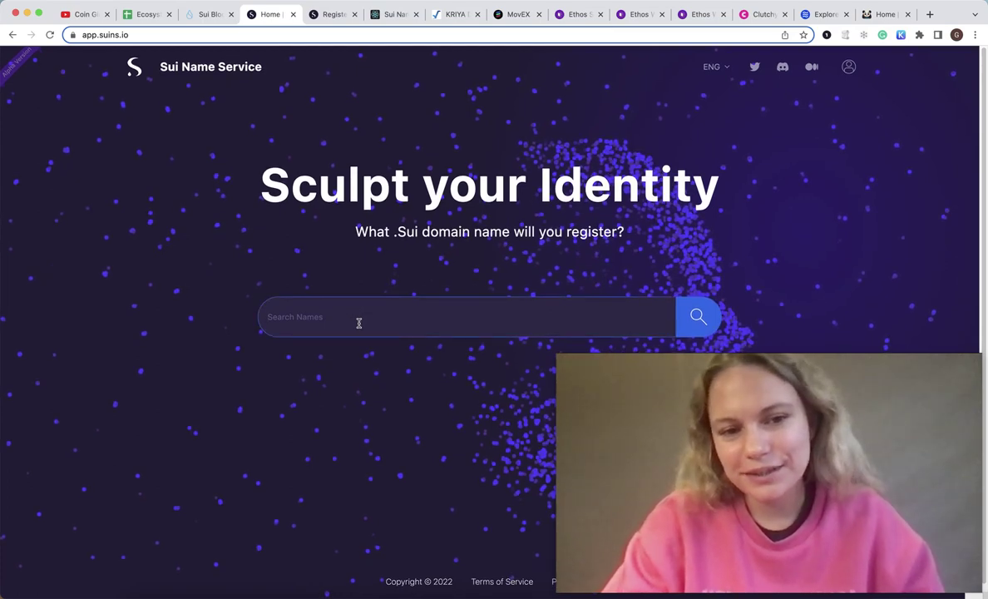
pyautogui.write('co')
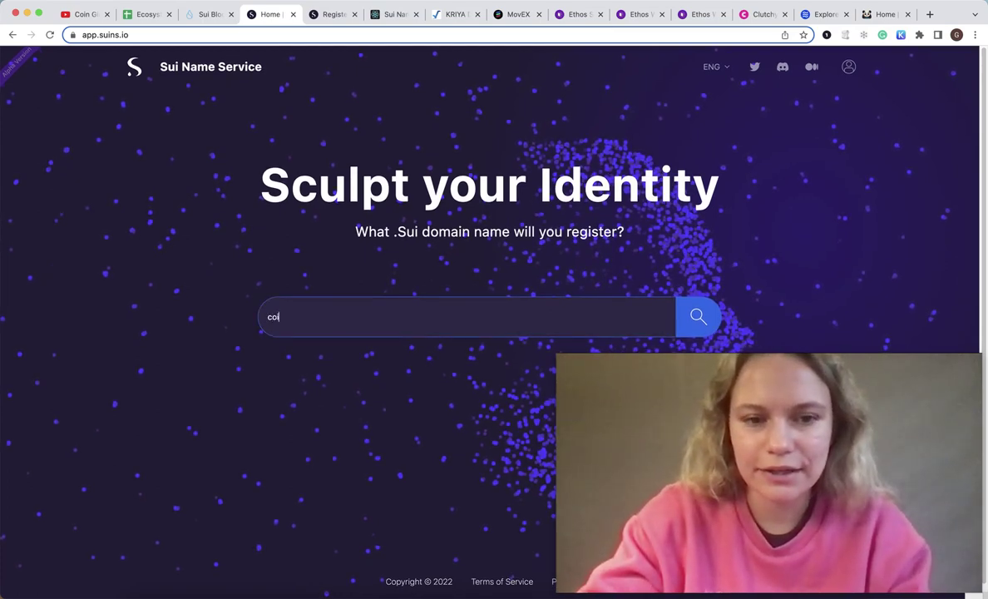
pyautogui.write('ingi')
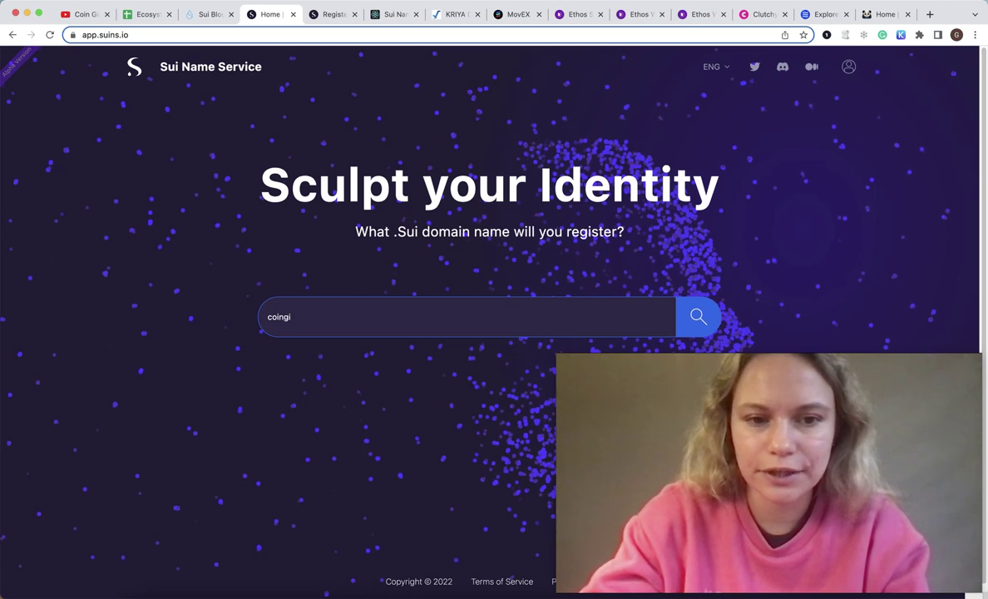
pyautogui.write('rl')
pyautogui.press('Return')
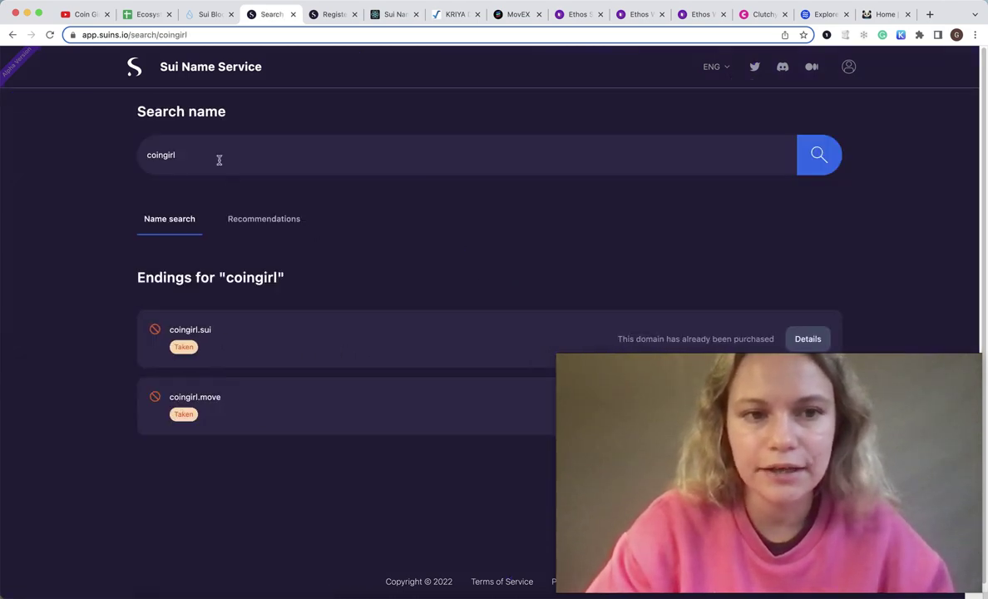
# Replace the search with galina, showing galina.sui and galina.move available from 0.001 SUI
pyautogui.moveTo(218, 160); pyautogui.dragTo(114, 162)
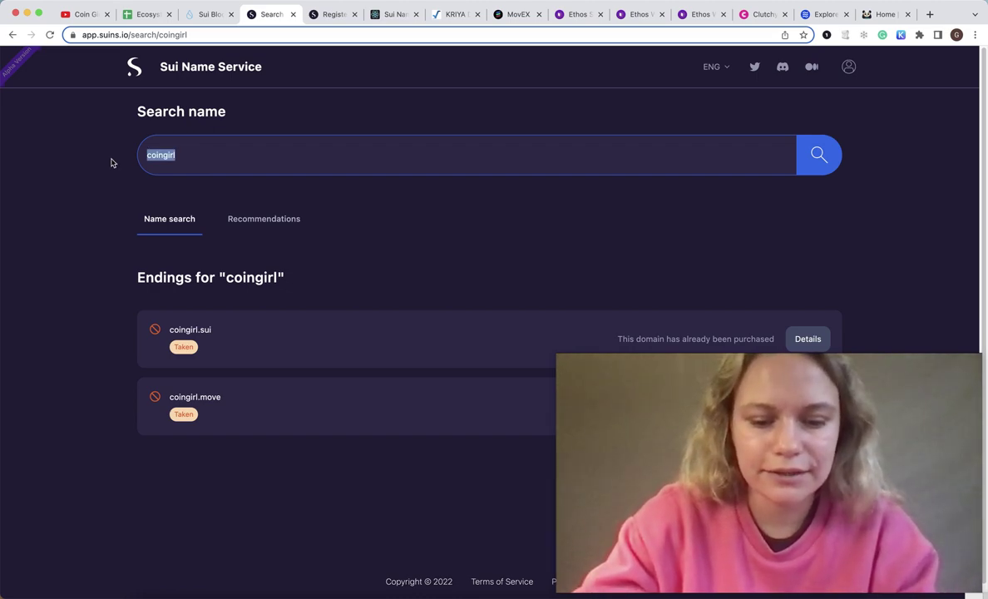
pyautogui.write('galina')
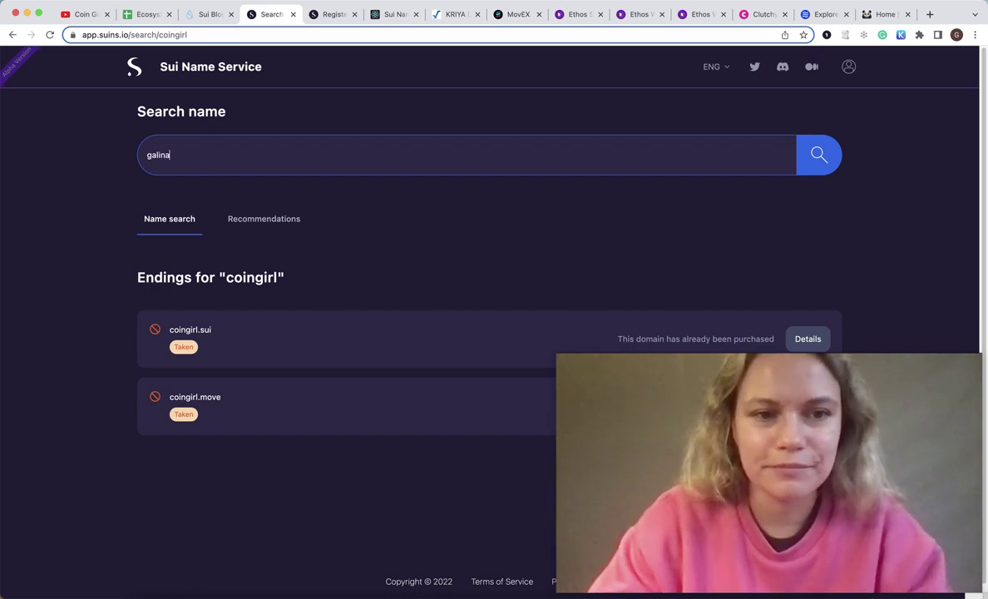
pyautogui.scroll(-1, 203, 238)
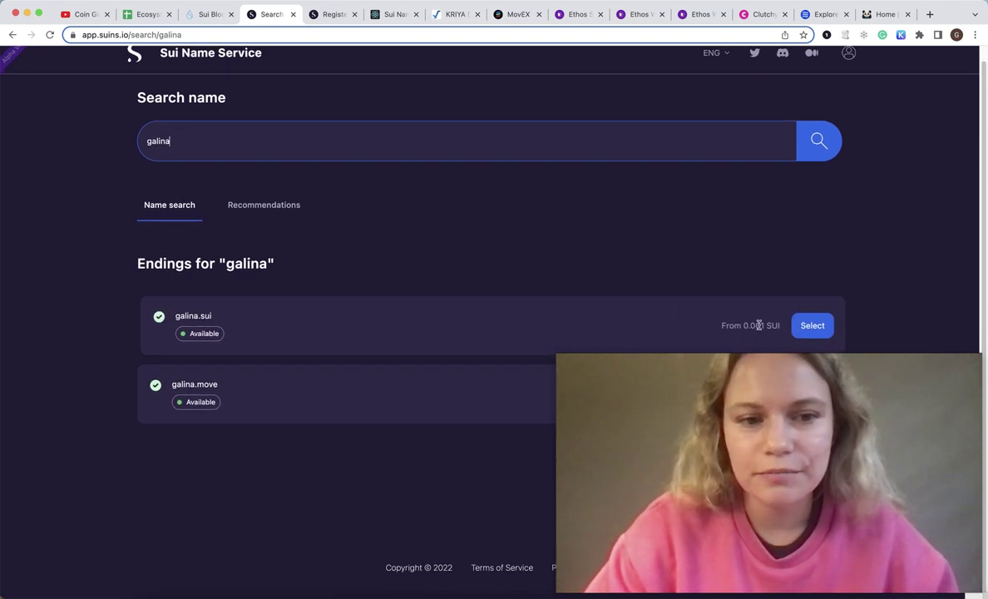
# Select galina.sui and set its registration period to 5 years
pyautogui.click(819, 329)
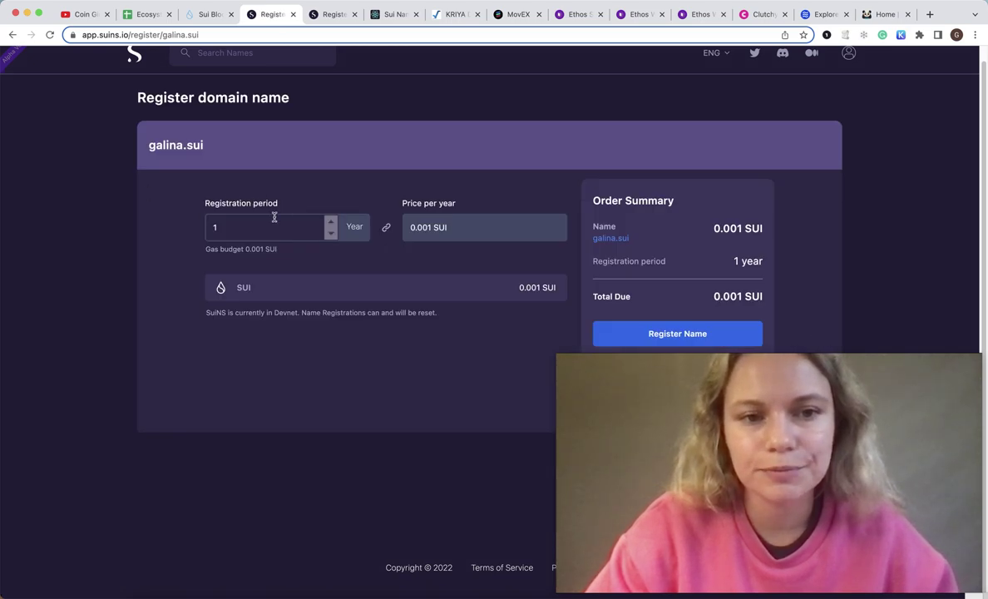
pyautogui.click(330, 221)
pyautogui.click(330, 222)
pyautogui.click(330, 221)
pyautogui.click(331, 221)
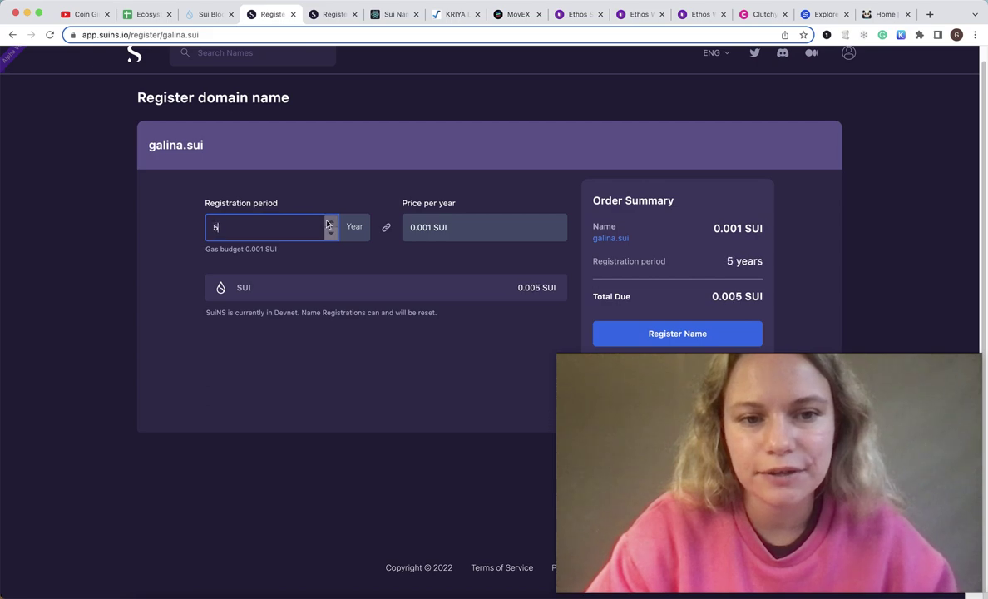
pyautogui.press('super+a')
pyautogui.click(364, 272)
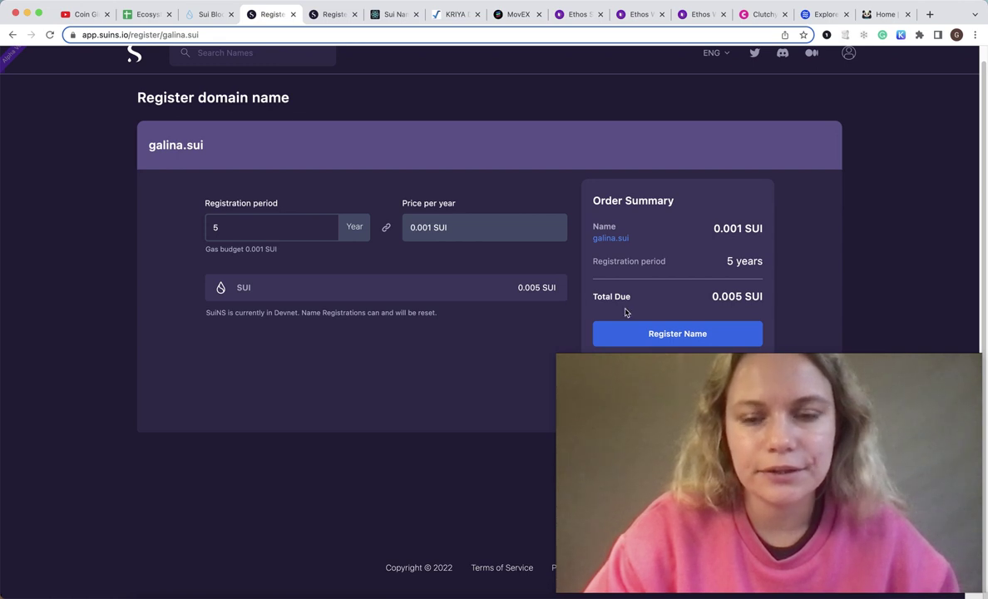
# Register galina.sui for 0.005 SUI and approve the transaction in Sui Wallet
pyautogui.click(676, 335)
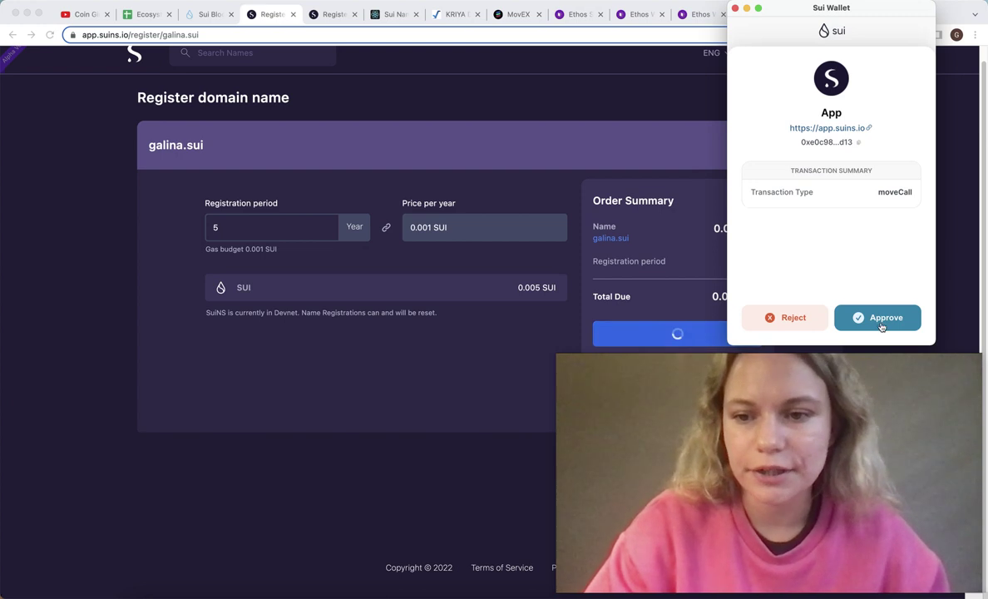
pyautogui.click(880, 324)
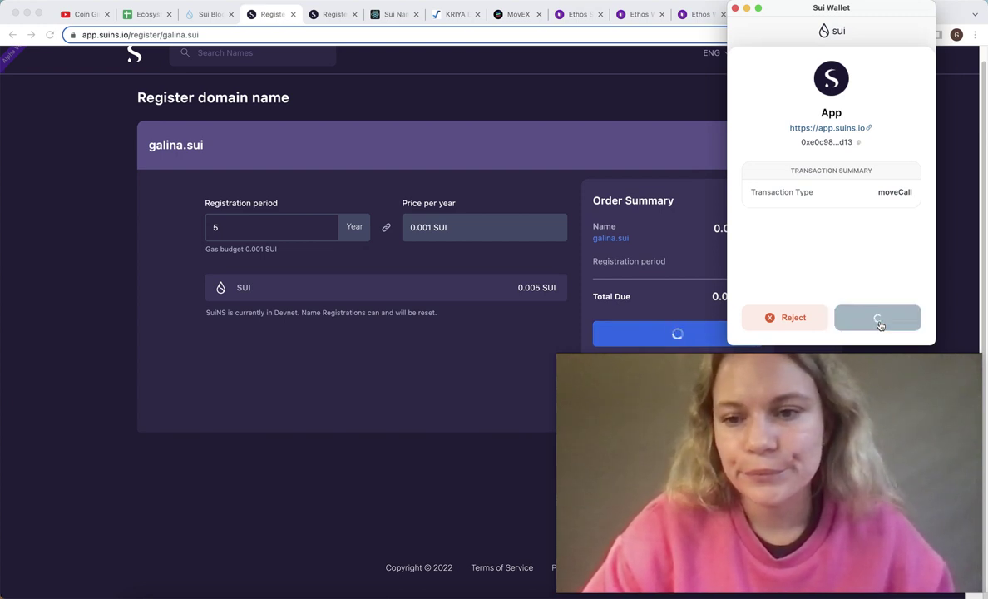
pyautogui.click(880, 323)
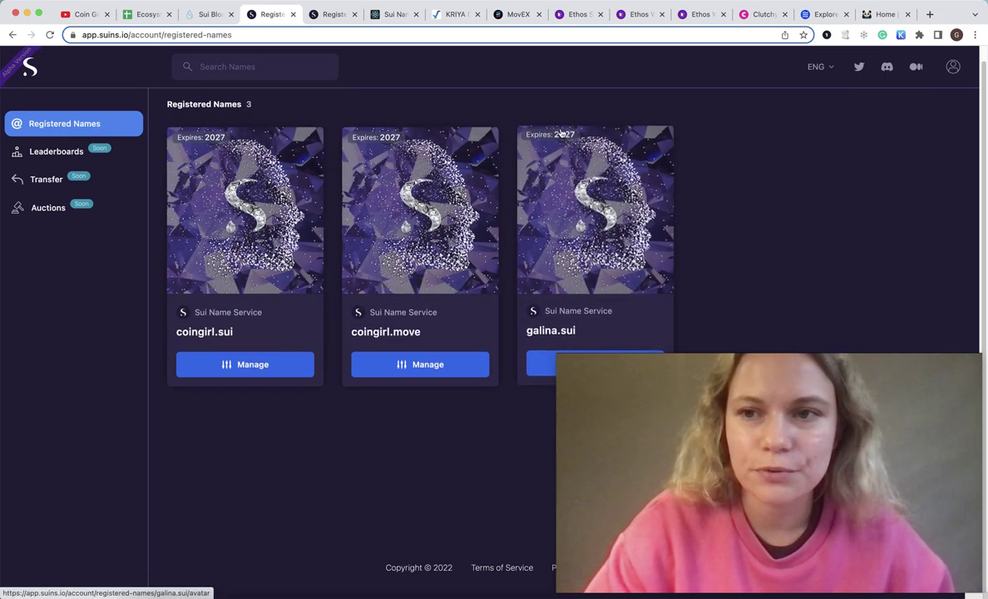
# View the NFTs held in the Sui Wallet extension
pyautogui.click(919, 34)
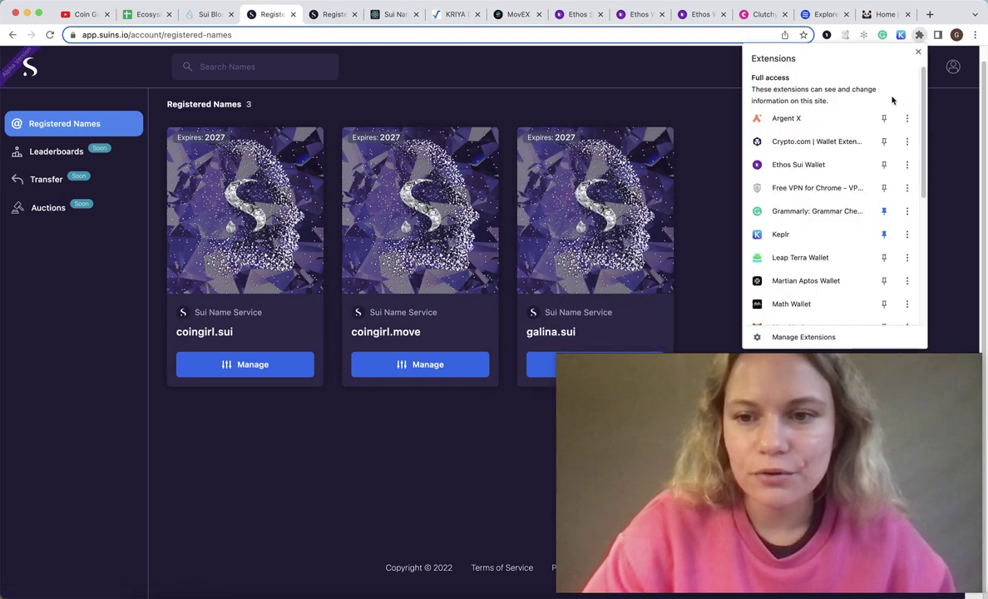
pyautogui.scroll(-5, 820, 223)
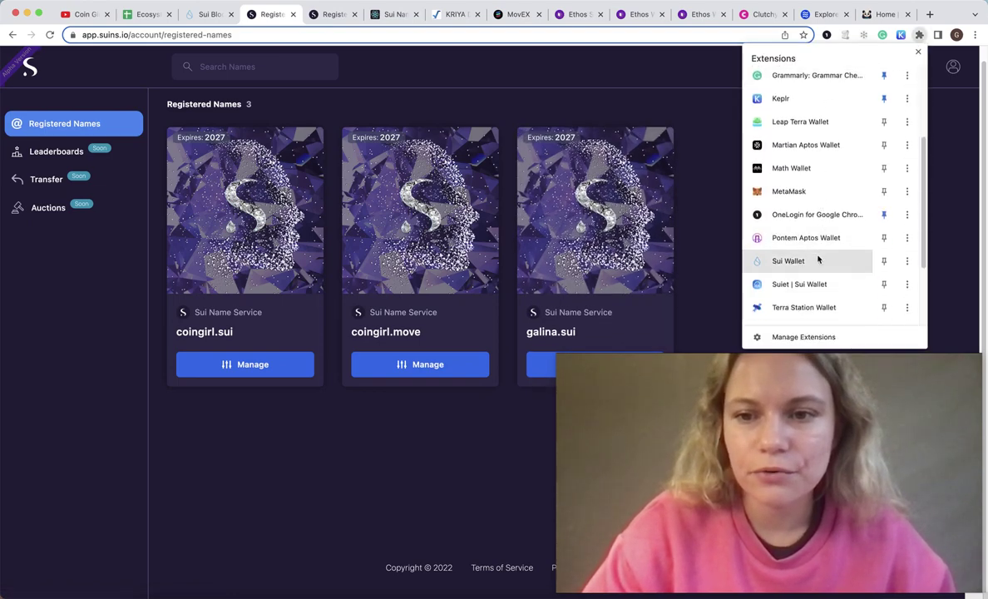
pyautogui.click(788, 260)
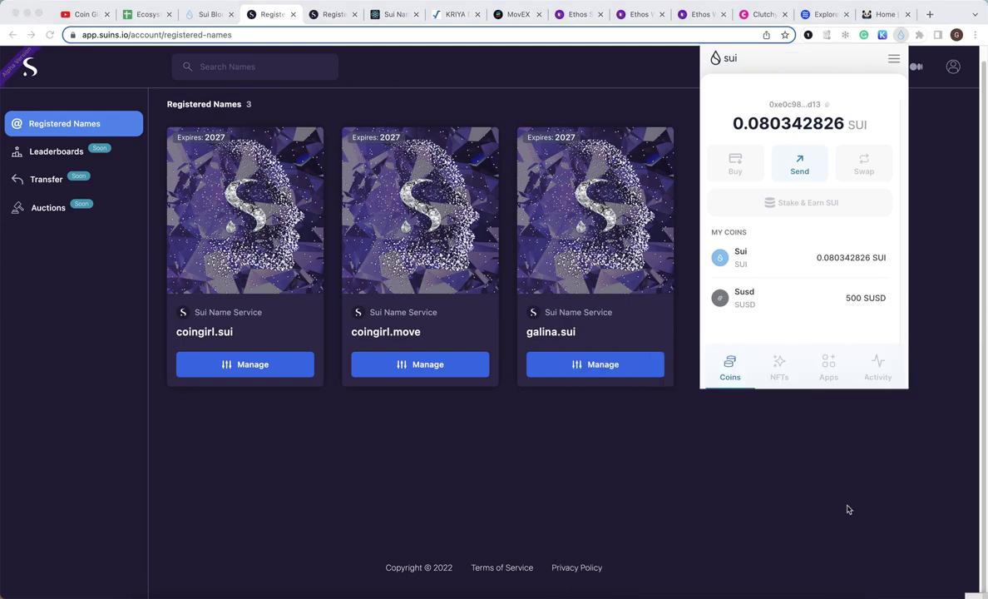
pyautogui.click(778, 366)
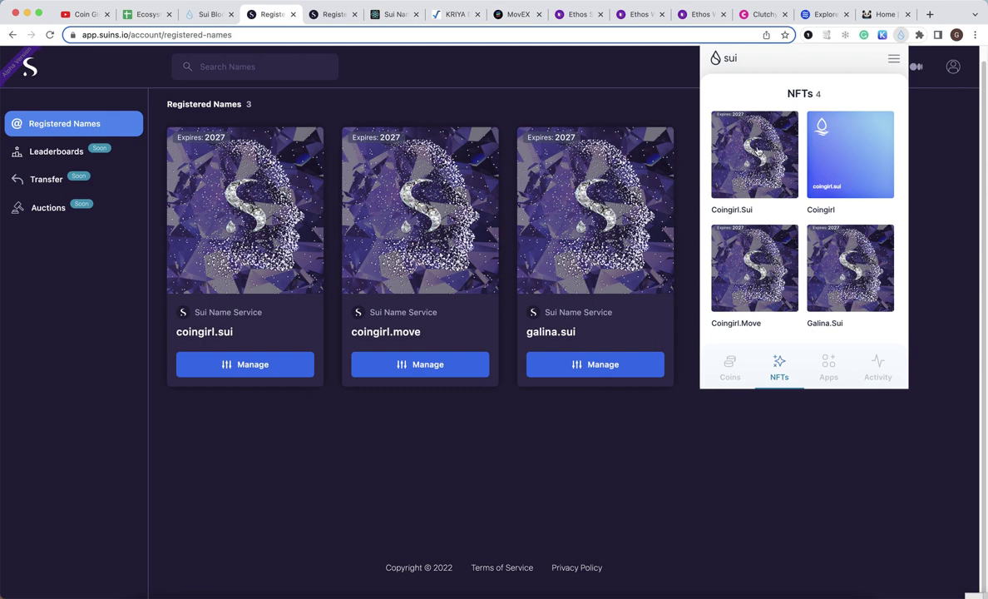
pyautogui.click(681, 473)
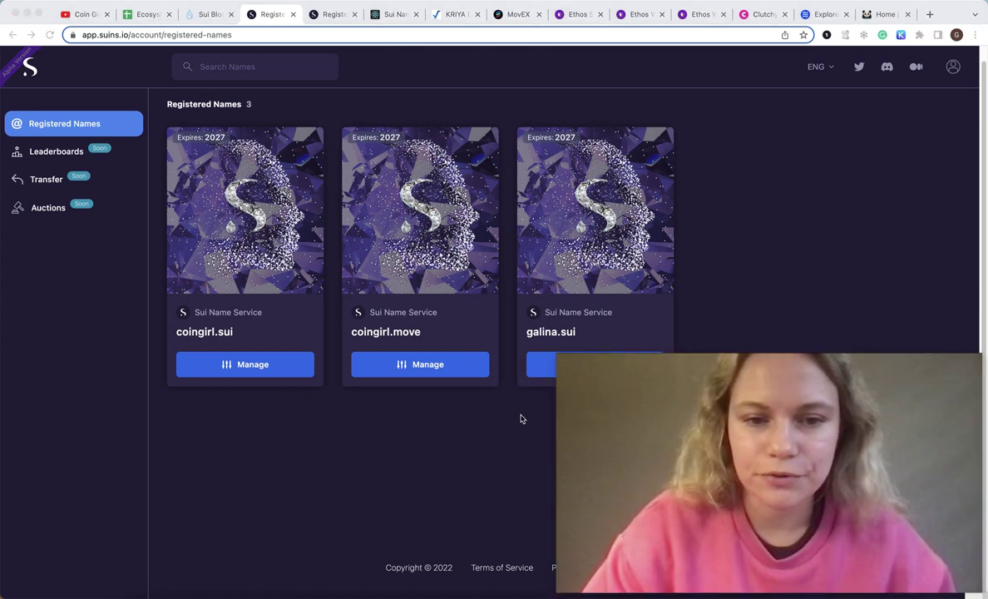
# Close the registered names page, leaving the sui-names.com search page
pyautogui.scroll(1, 404, 438)
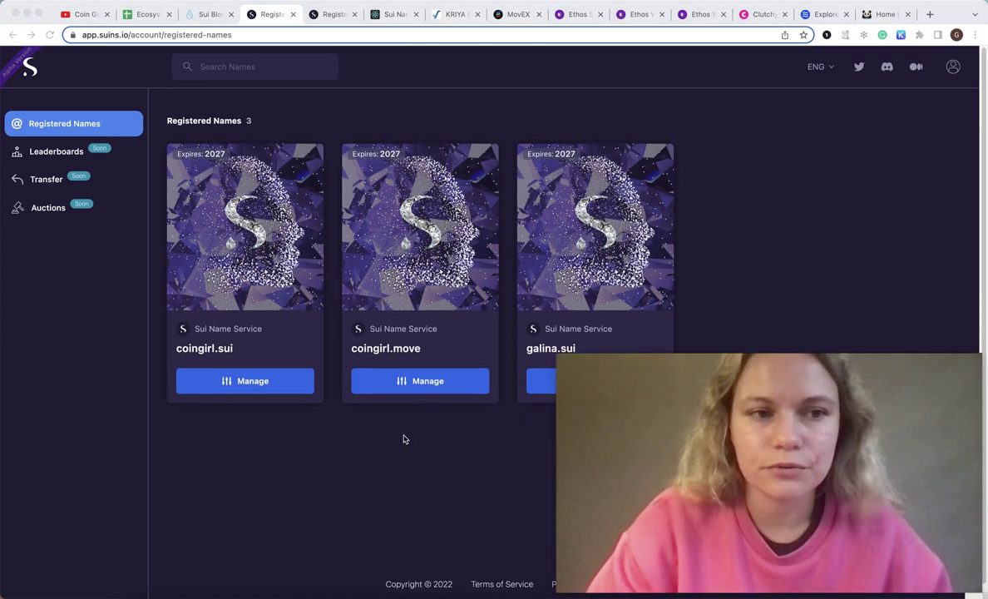
pyautogui.click(331, 14)
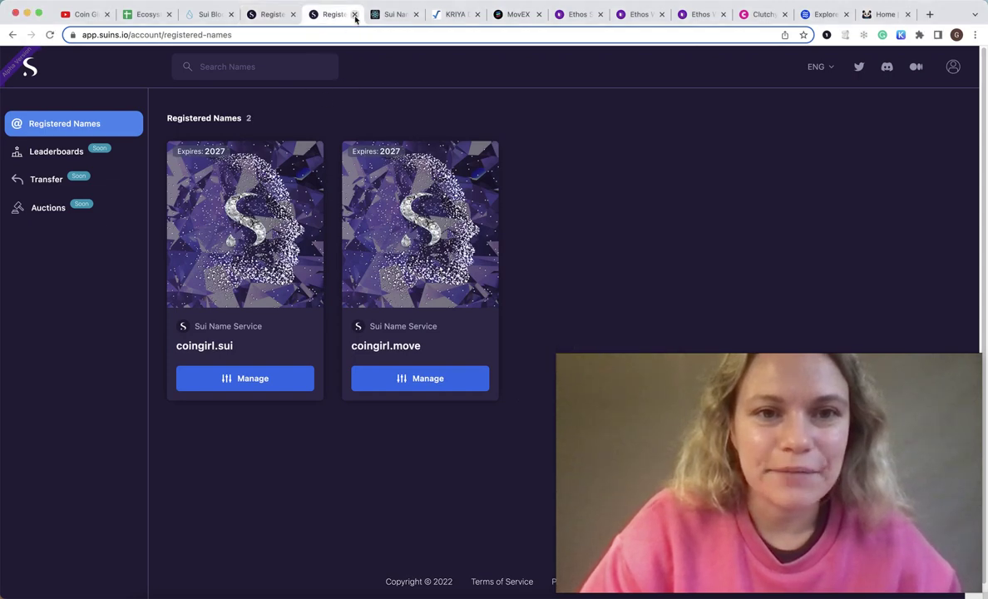
pyautogui.click(354, 14)
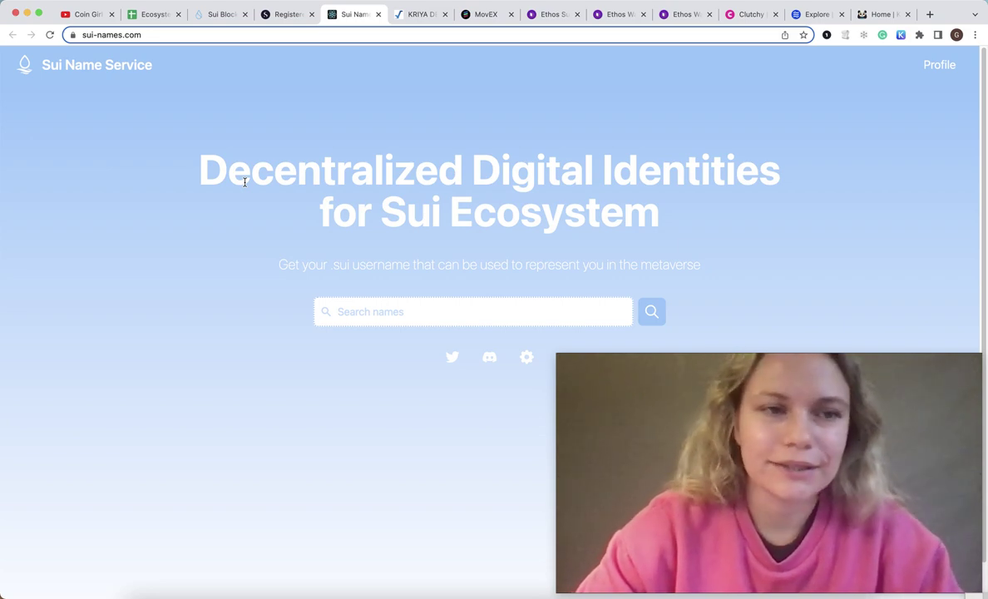
# Search coingirl on sui-names.com, confirm coingirl.sui is owned, and go back
pyautogui.scroll(-3, 243, 182)
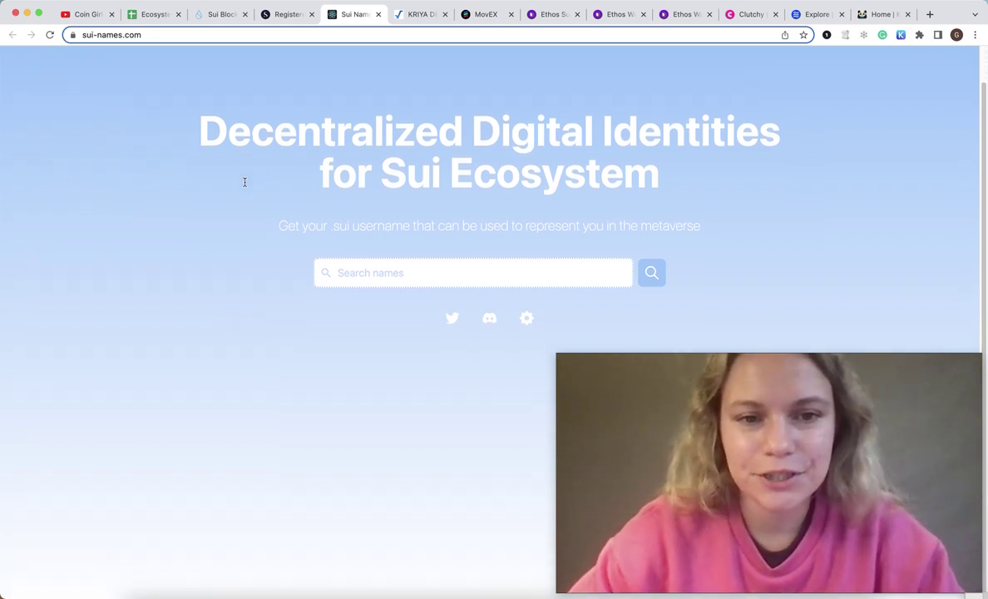
pyautogui.click(342, 274)
pyautogui.write('coin')
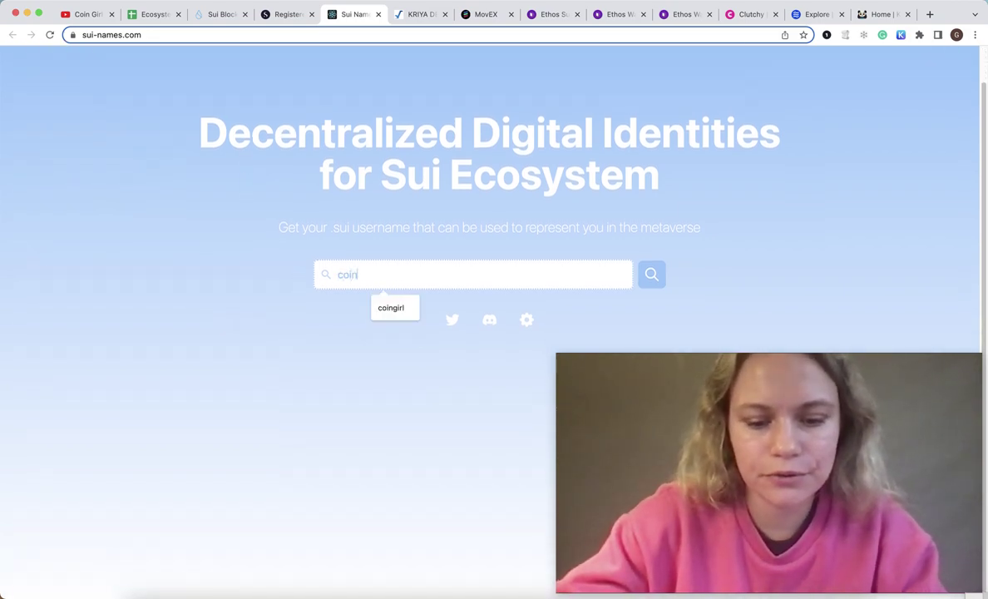
pyautogui.write('gir')
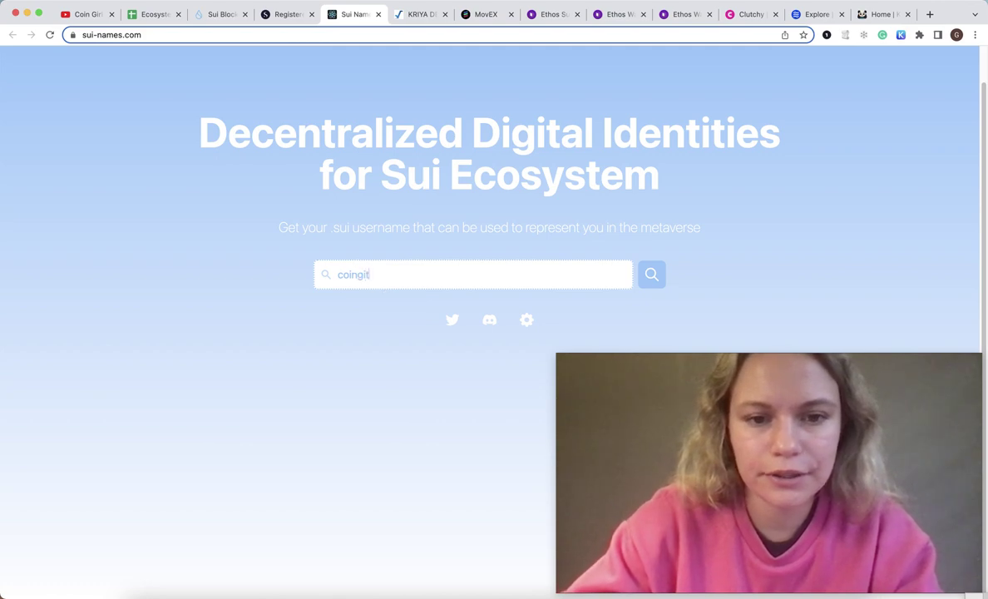
pyautogui.write('l')
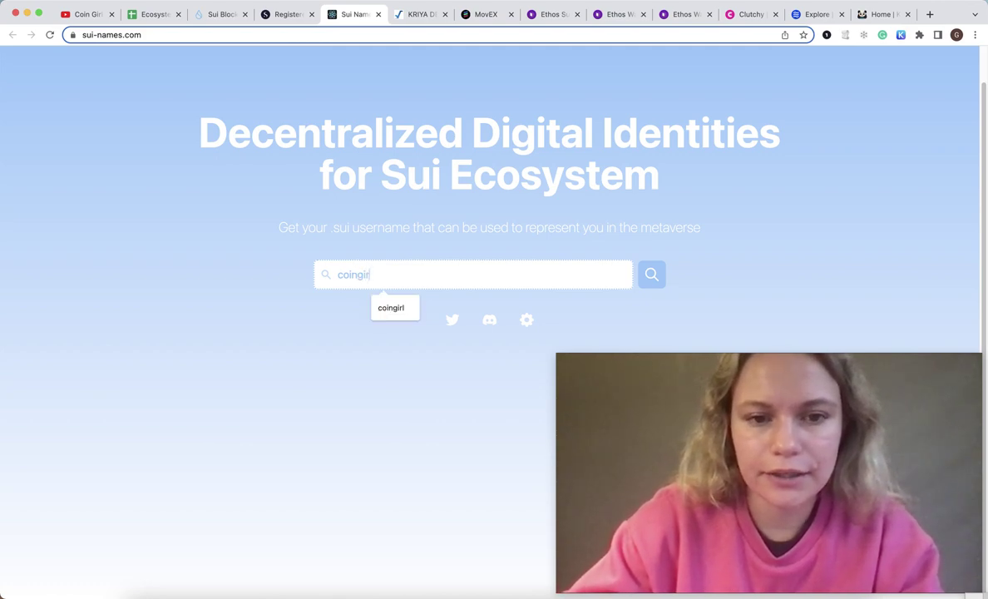
pyautogui.press('Return')
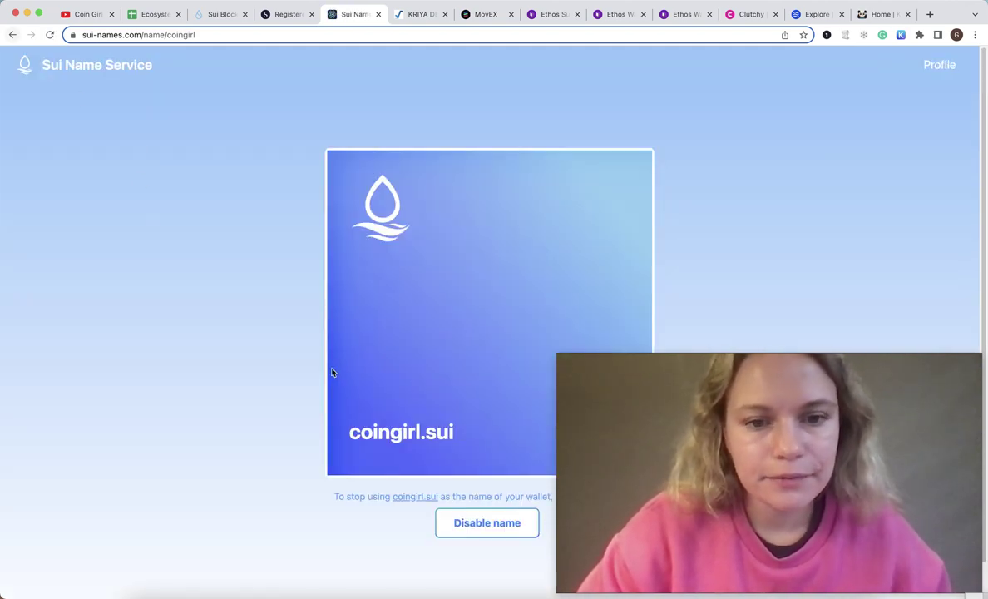
pyautogui.scroll(-1, 302, 335)
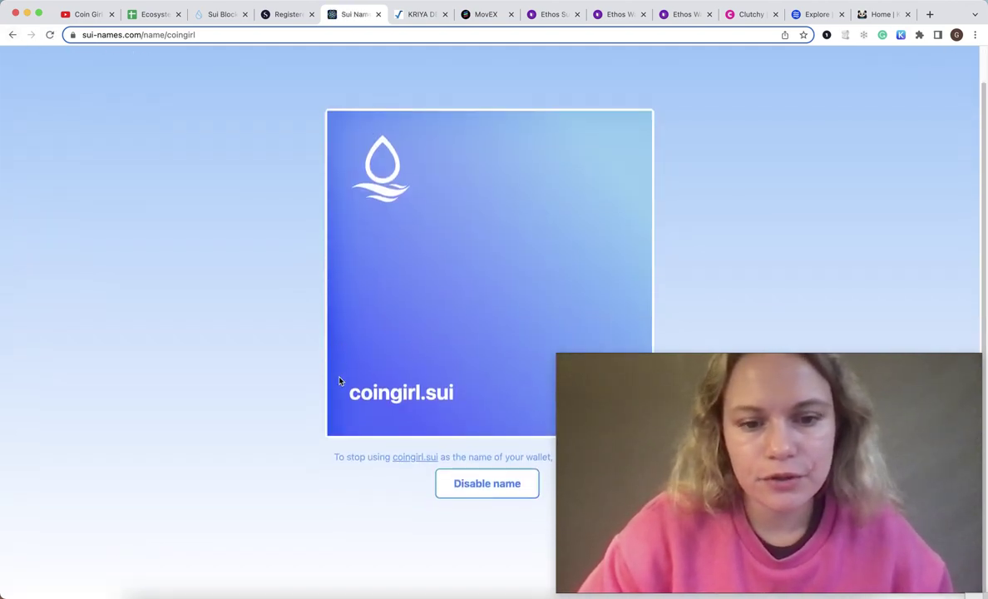
pyautogui.click(13, 34)
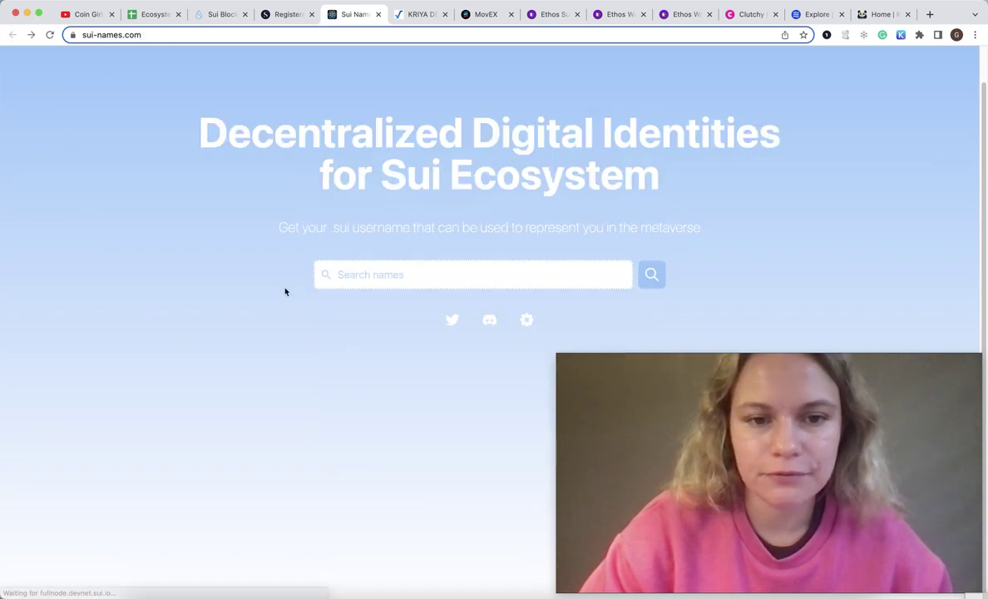
# Search galina, claim galina.sui for 0.001 SUI, and approve the mint in Sui Wallet
pyautogui.click(349, 274)
pyautogui.write('galina')
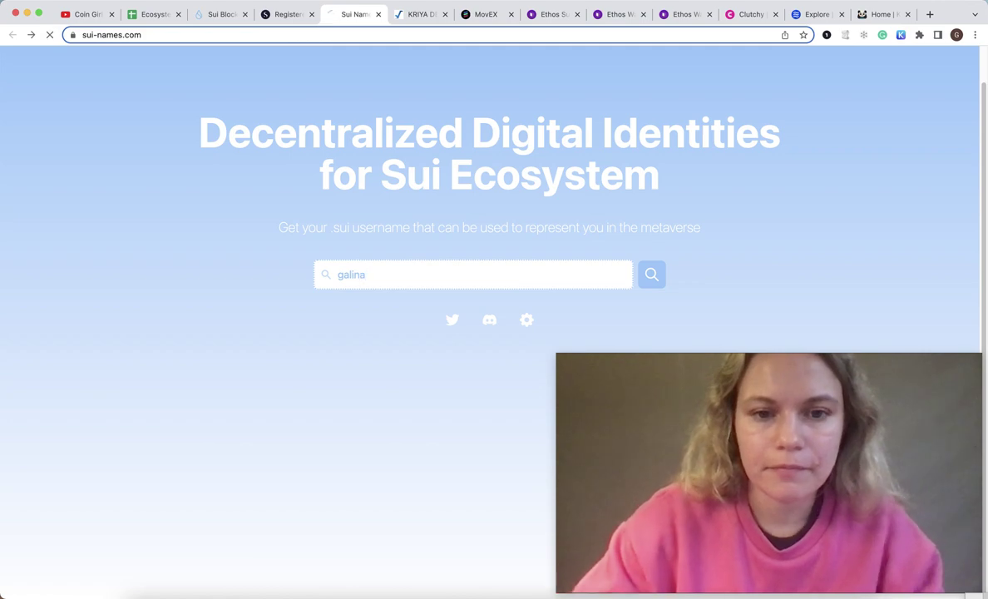
pyautogui.press('Return')
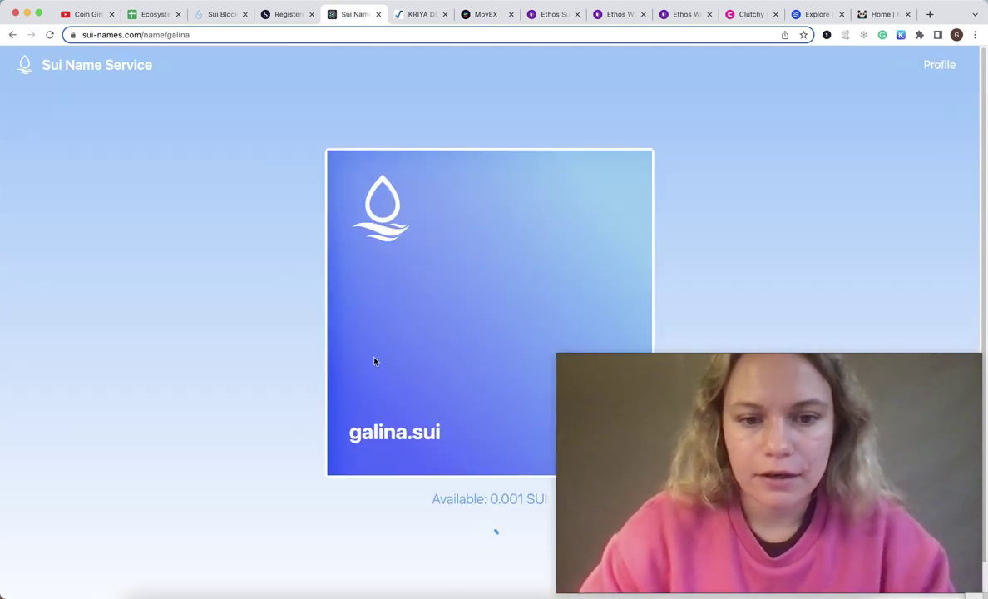
pyautogui.scroll(-1, 518, 584)
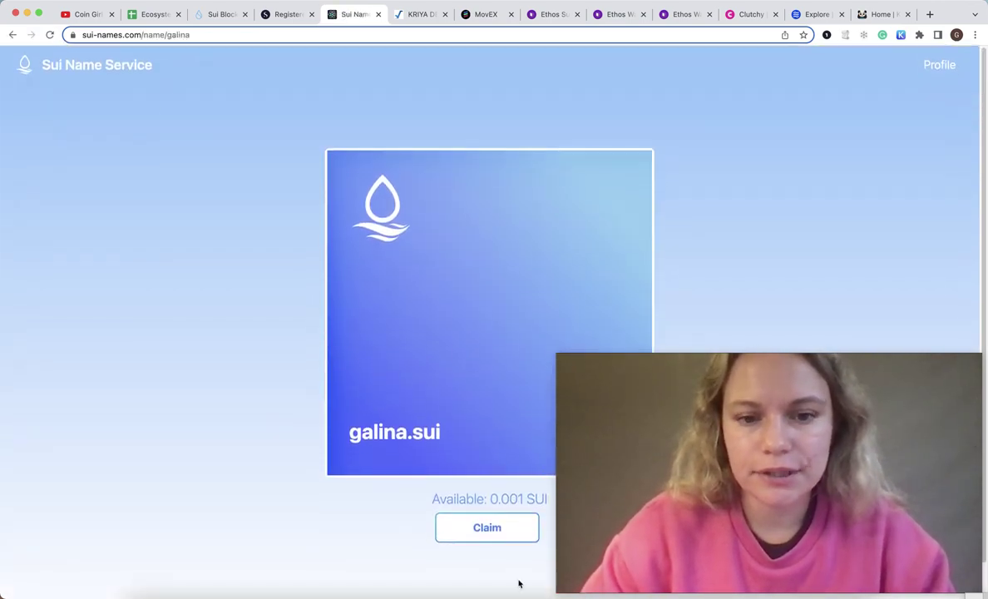
pyautogui.scroll(-2, 464, 442)
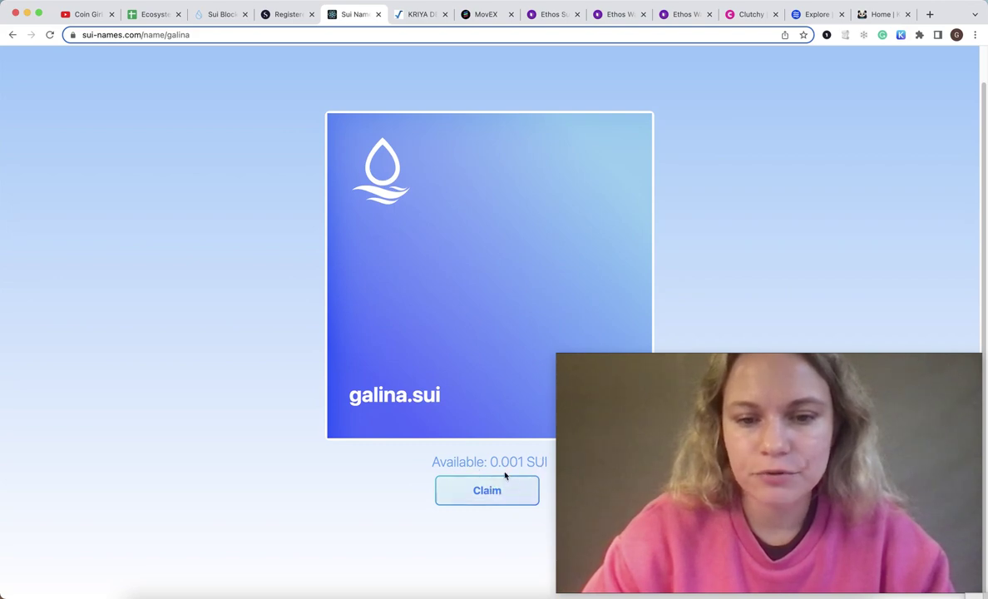
pyautogui.click(524, 498)
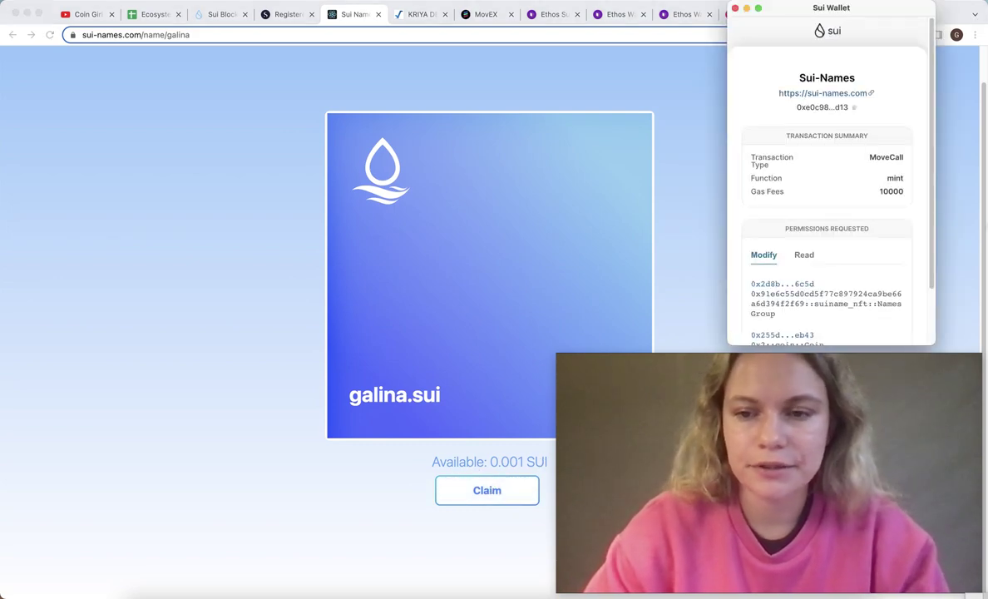
pyautogui.scroll(-2, 832, 242)
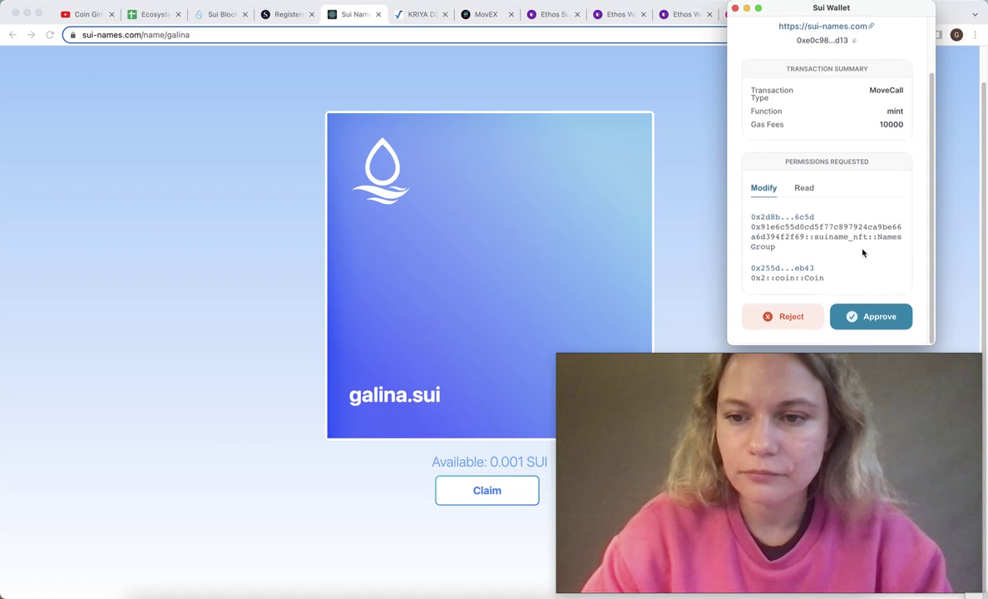
pyautogui.click(878, 320)
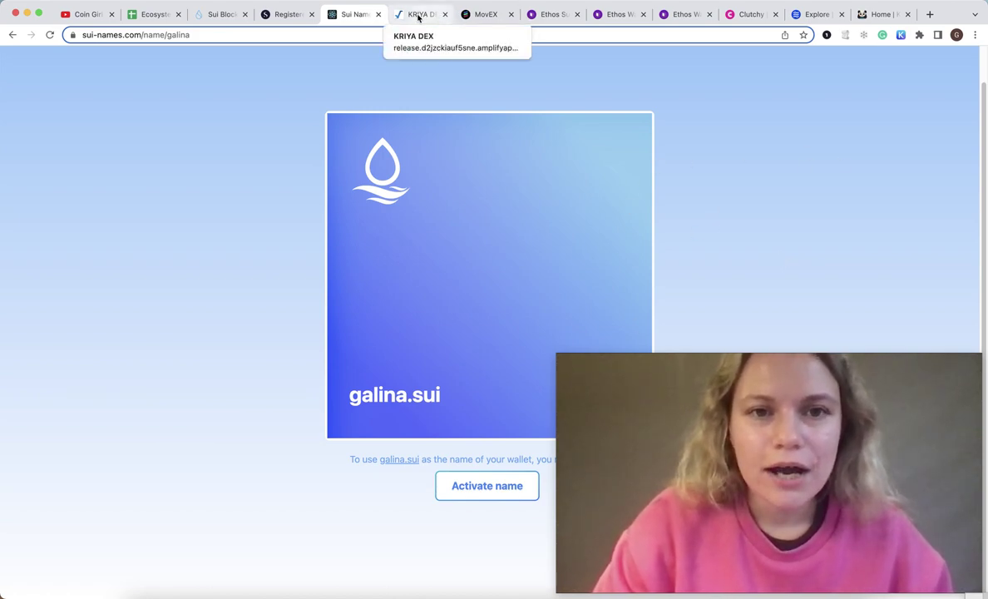
# Open Kriya DEX and dismiss its wallet sign-in dialog
pyautogui.click(418, 18)
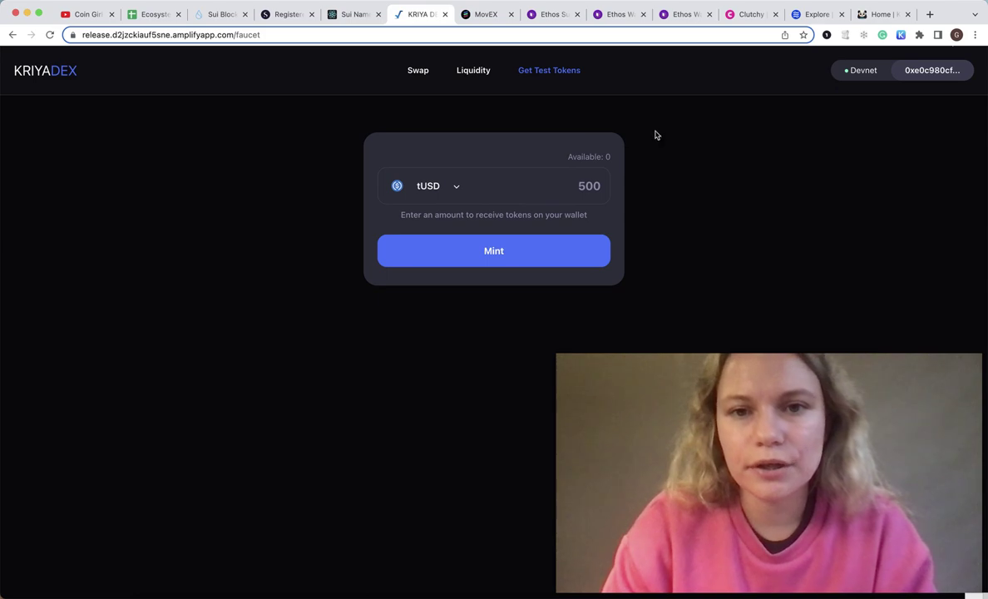
pyautogui.click(933, 72)
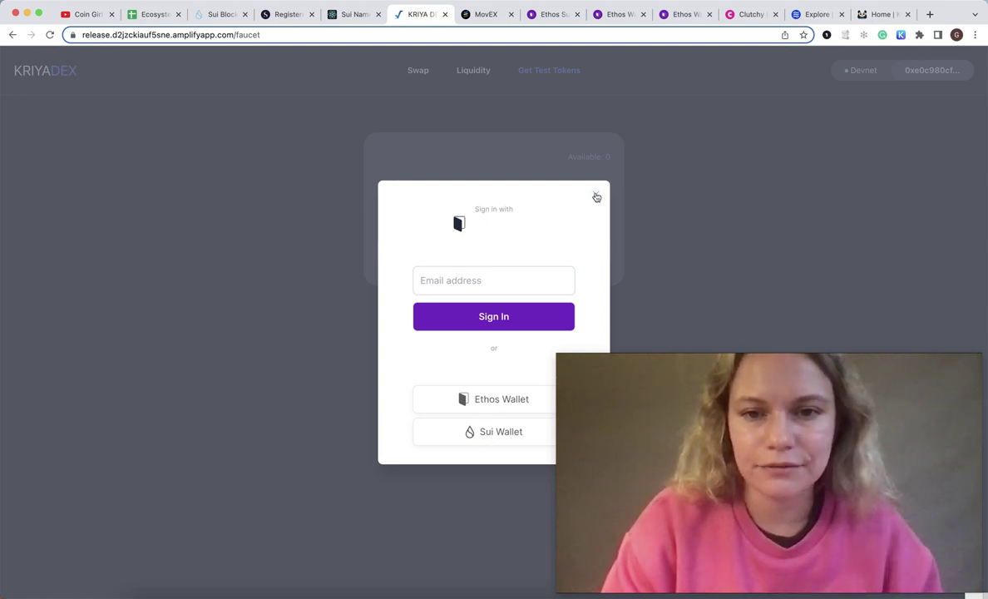
pyautogui.click(596, 196)
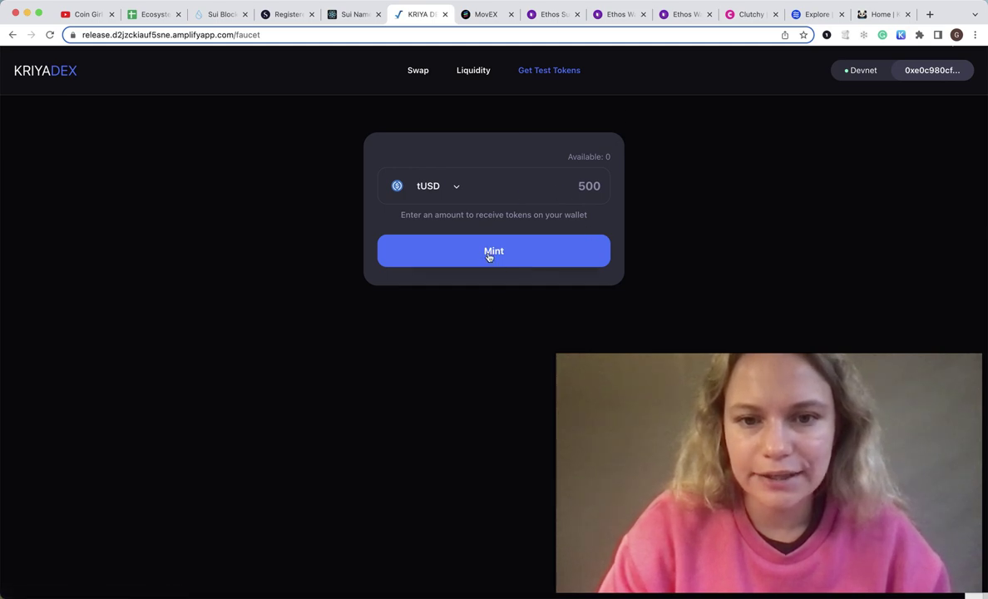
# Tour Kriya's Swap and Liquidity pages, noting single-sided liquidity is coming soon, then open MovEX
pyautogui.click(421, 75)
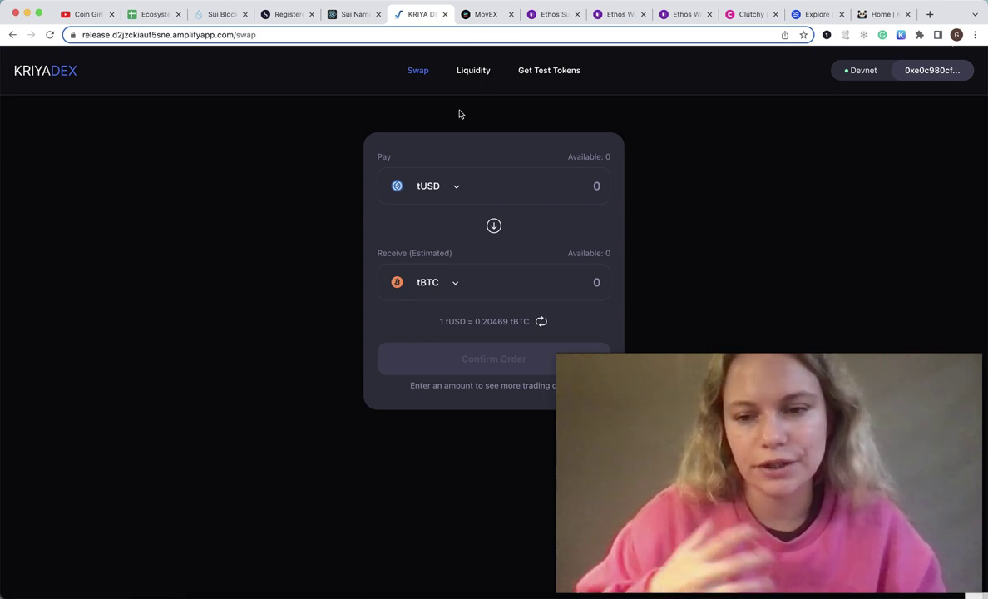
pyautogui.click(486, 72)
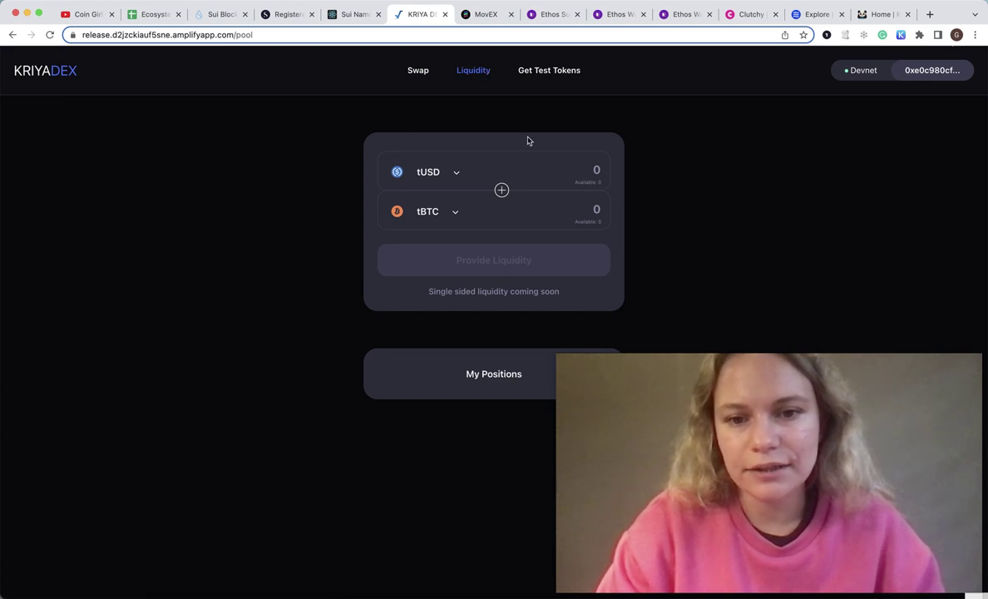
pyautogui.tripleClick(593, 292)
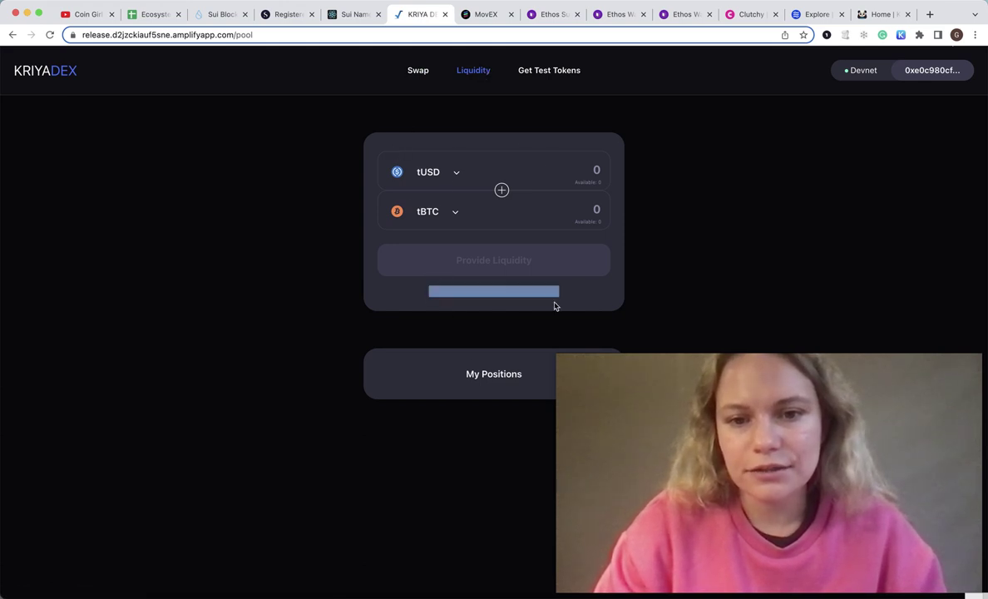
pyautogui.click(419, 73)
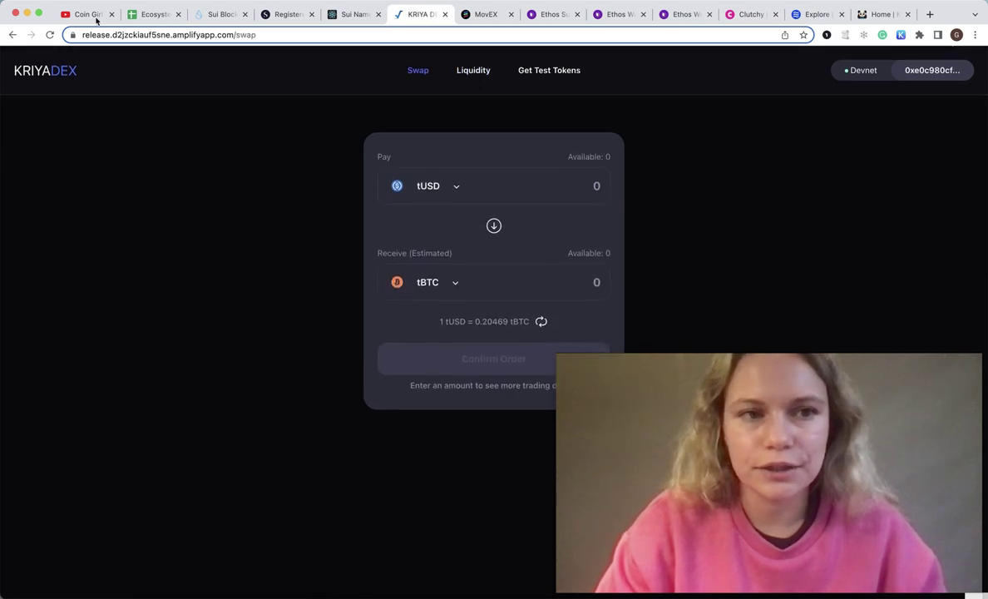
pyautogui.click(481, 15)
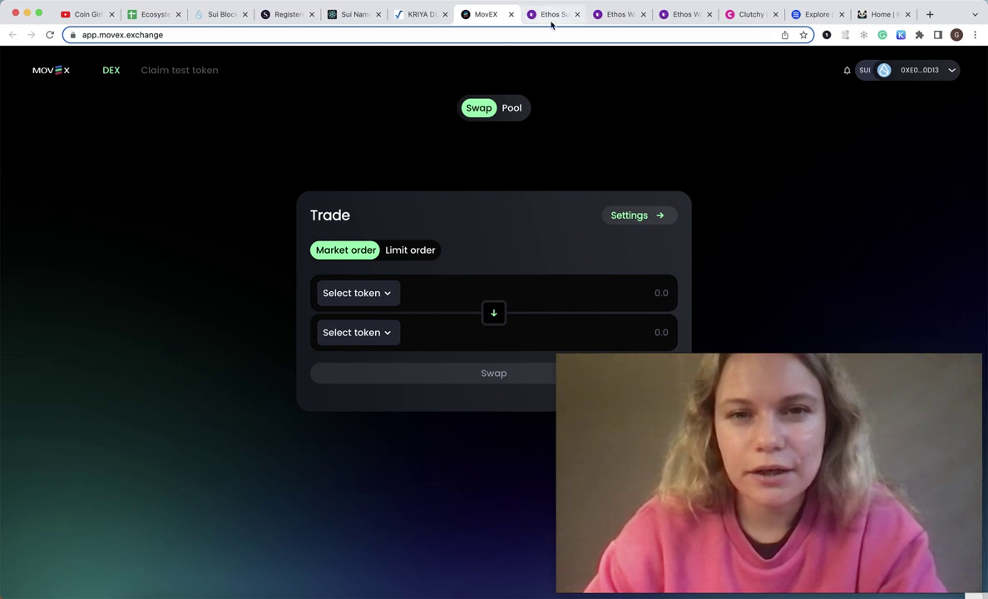
# Leave MovEX for the Ethos Sui Wallet tokens page holding 0.099999279 SUI
pyautogui.click(423, 16)
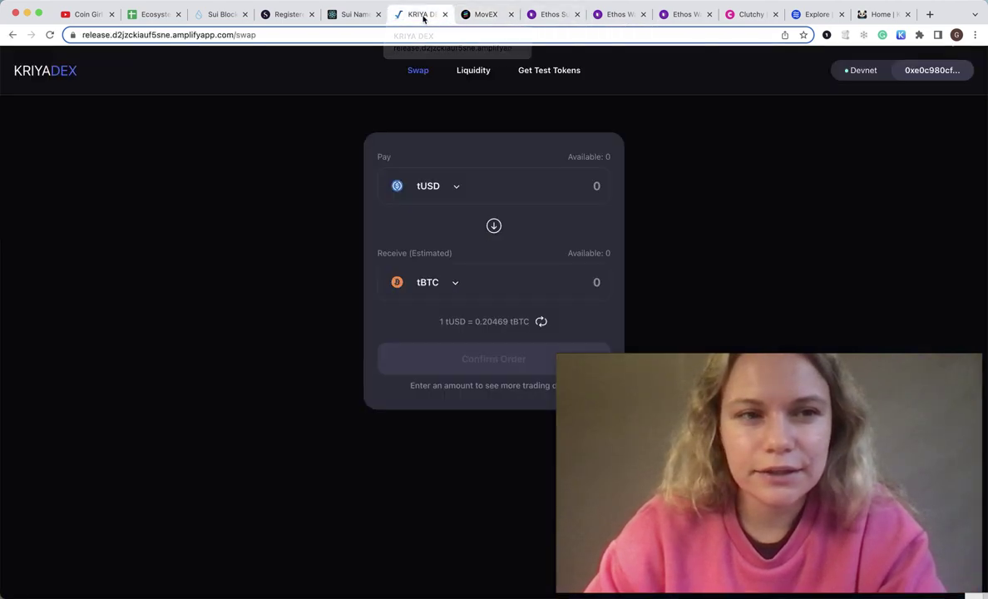
pyautogui.click(547, 17)
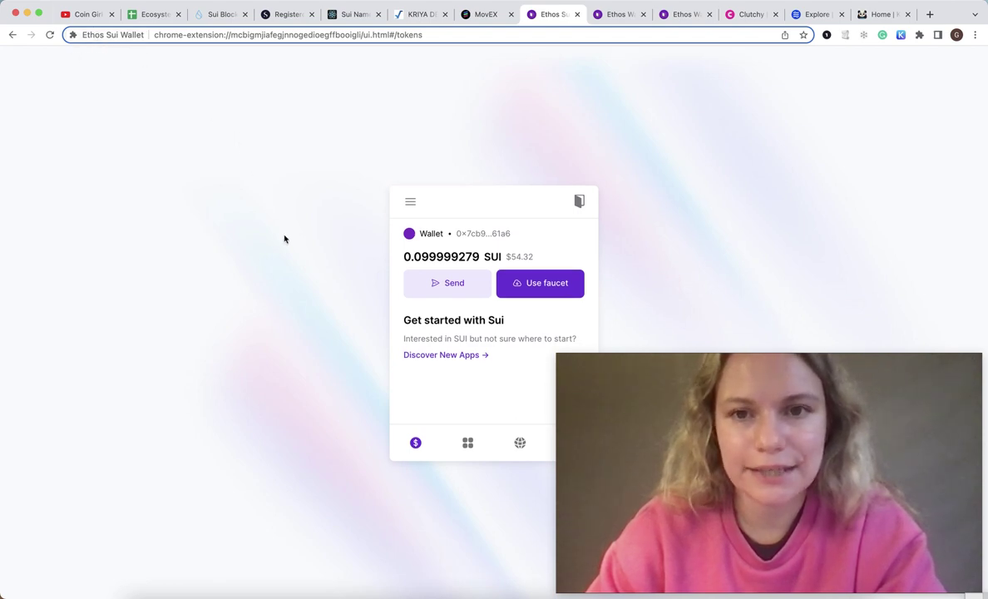
# Go to the Ethos Wallet Experiment page's home dashboard and scroll through it
pyautogui.click(623, 14)
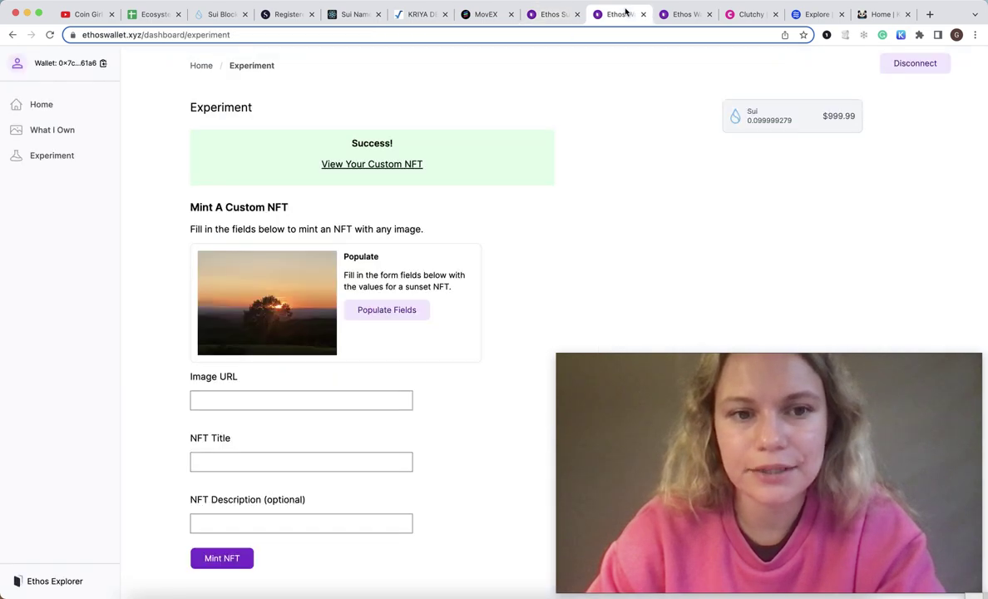
pyautogui.click(58, 105)
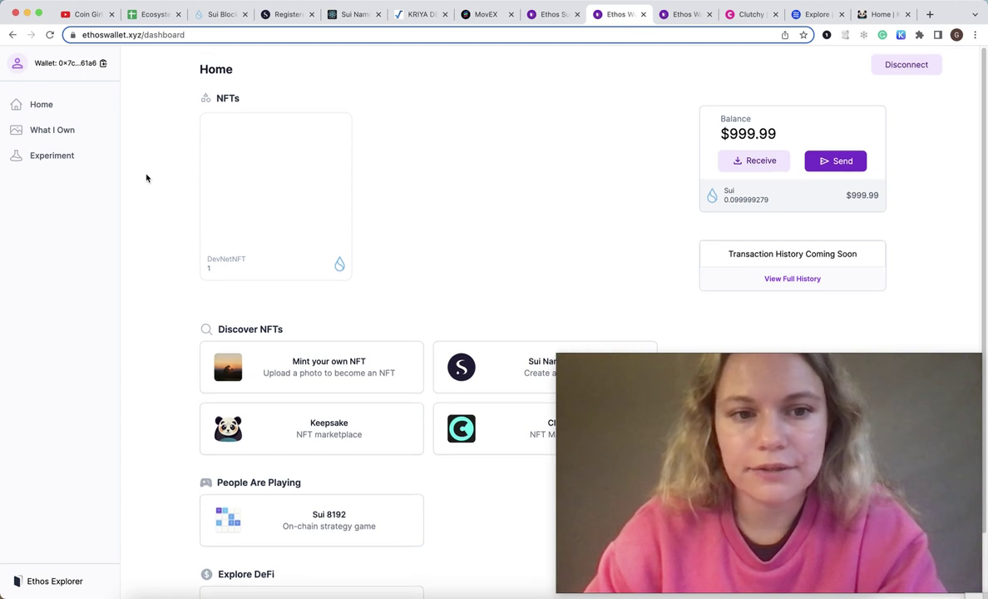
pyautogui.scroll(-3, 156, 306)
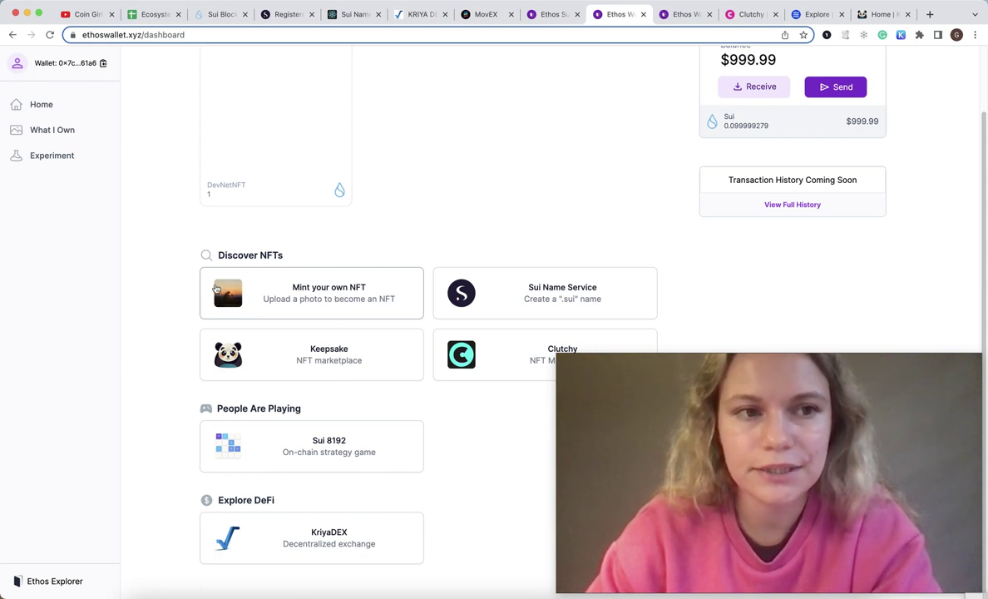
pyautogui.scroll(2, 214, 284)
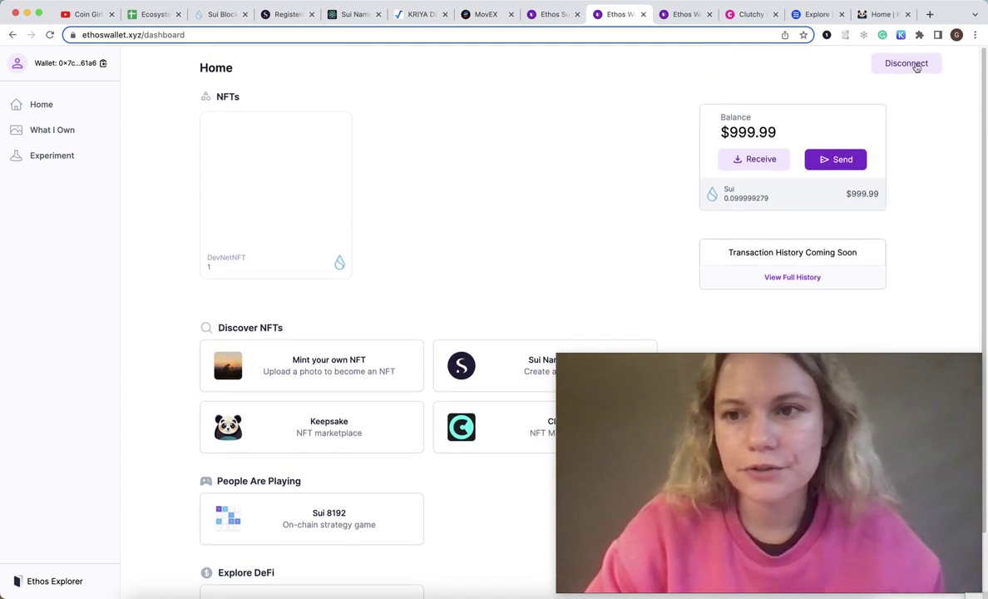
# Launch the Ethos web dashboard in a new tab from the extension, showing $999.99 and a DevNetNFT
pyautogui.click(920, 36)
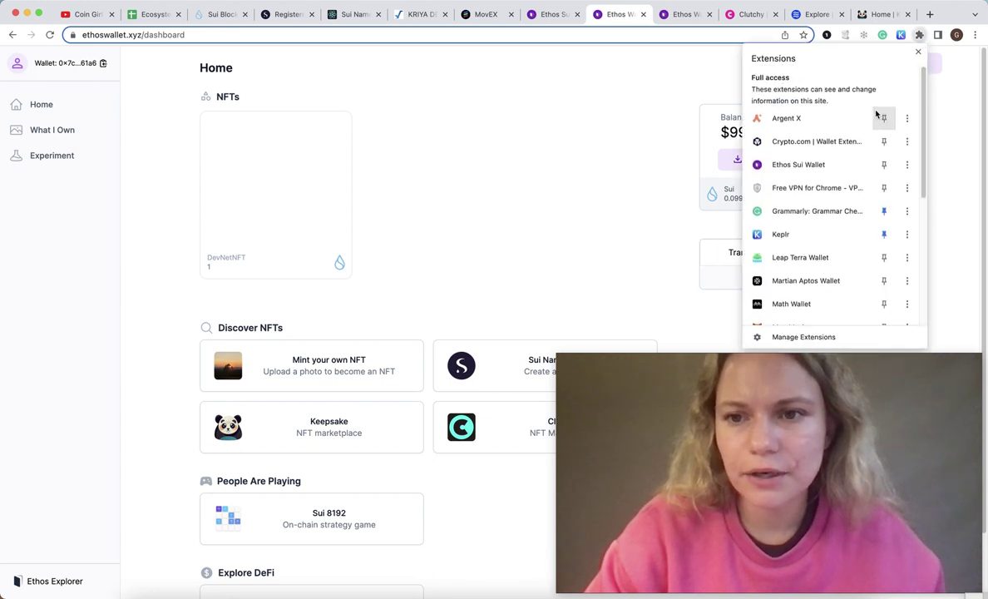
pyautogui.click(825, 162)
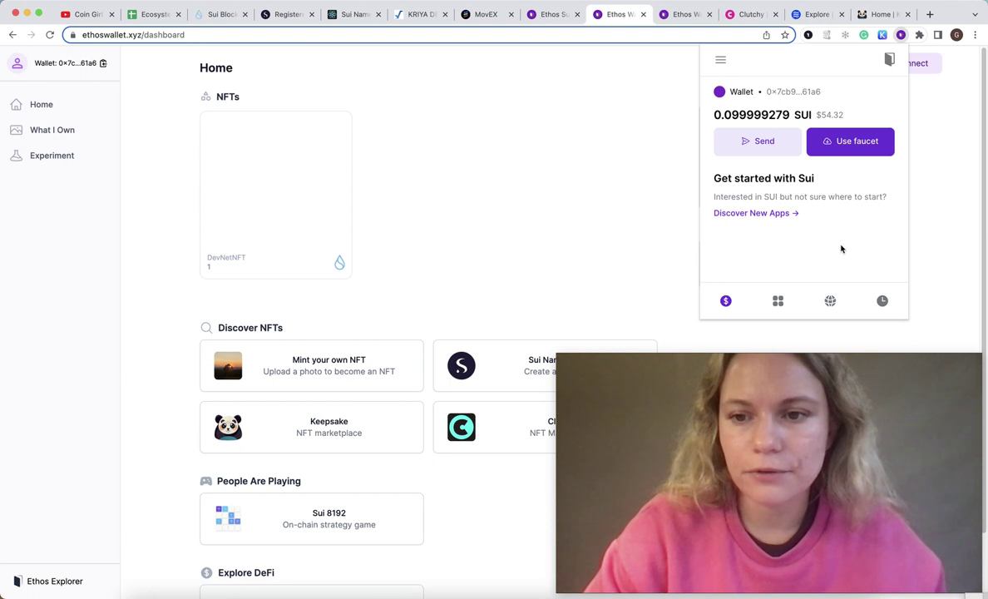
pyautogui.click(828, 302)
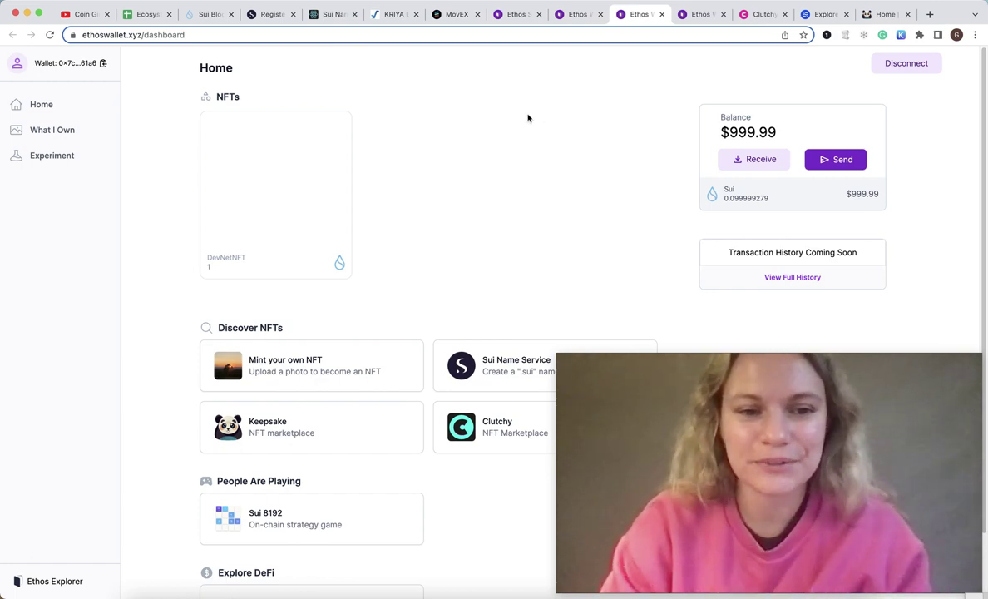
pyautogui.scroll(-3, 527, 167)
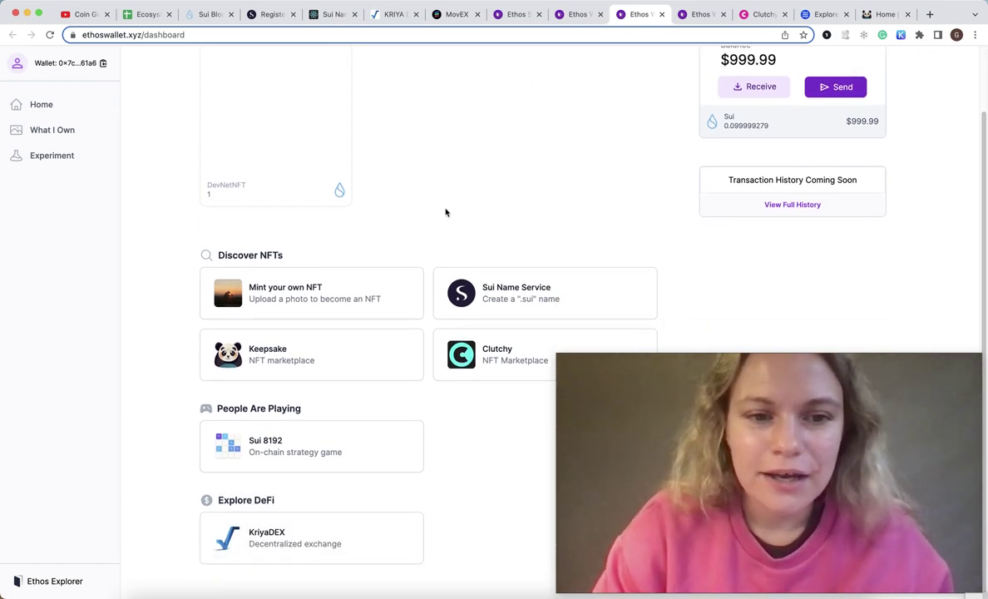
pyautogui.click(566, 17)
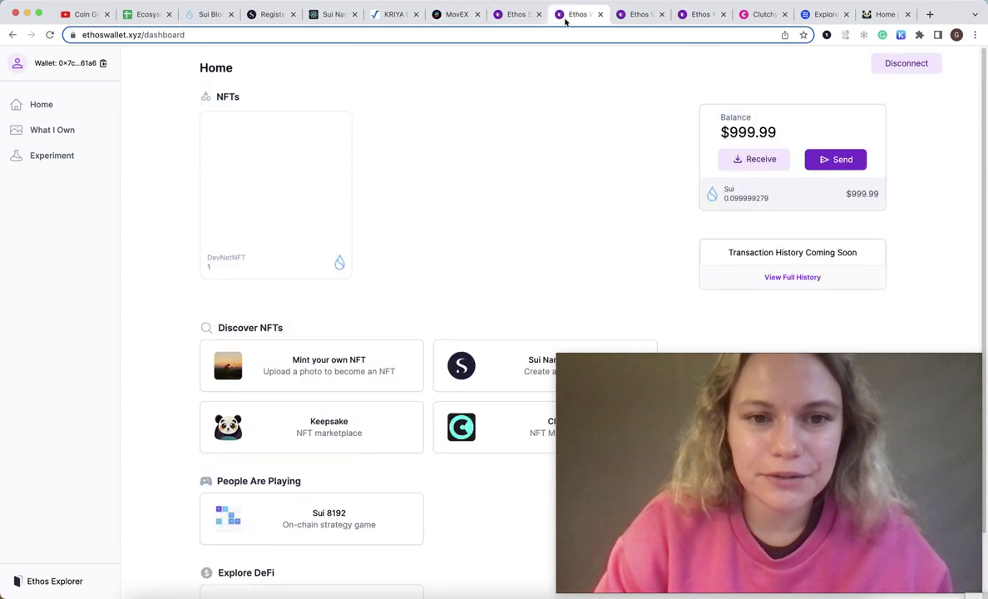
pyautogui.click(335, 356)
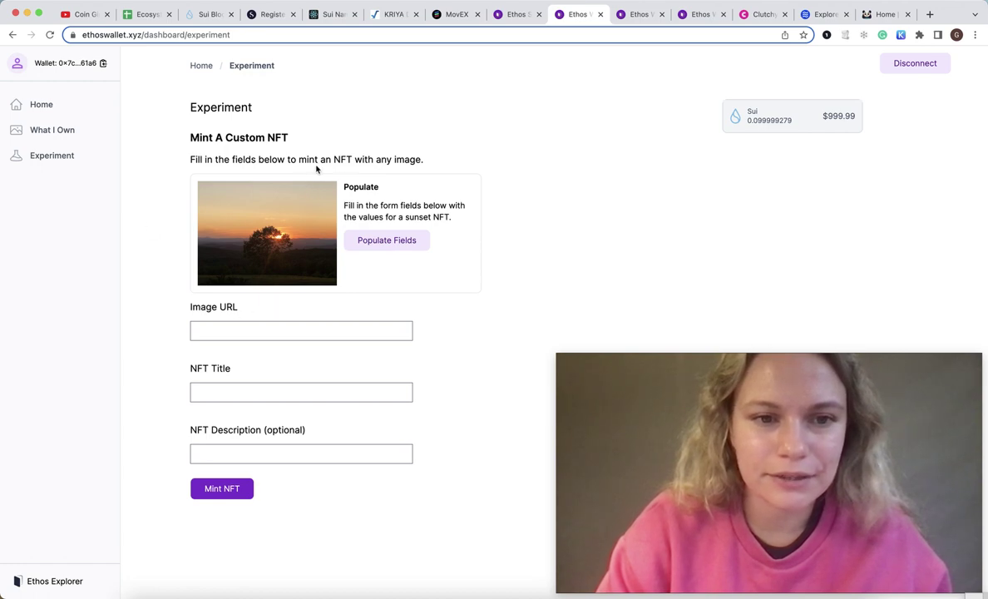
pyautogui.click(263, 334)
pyautogui.click(237, 395)
pyautogui.click(229, 454)
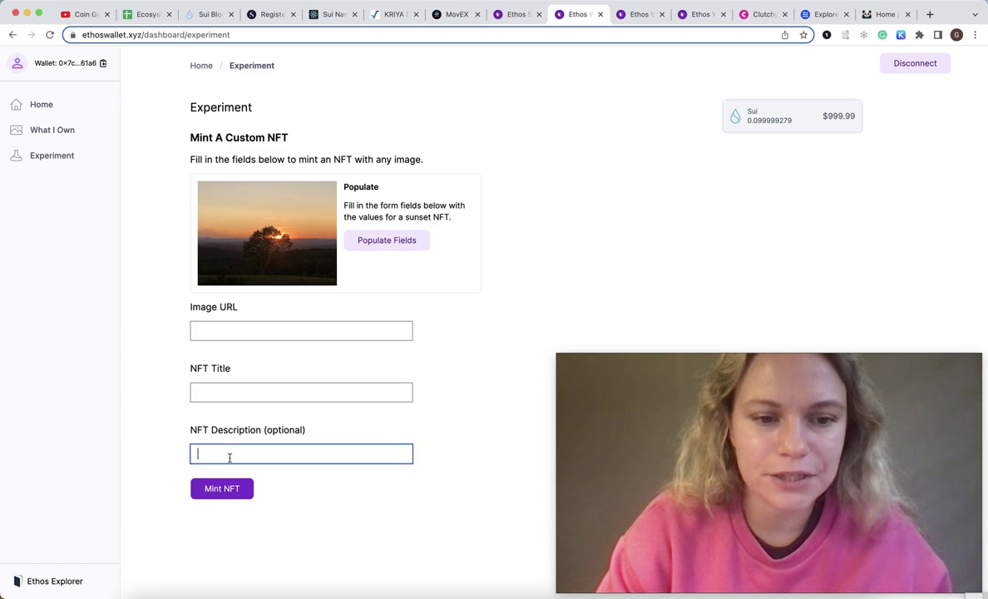
pyautogui.click(509, 15)
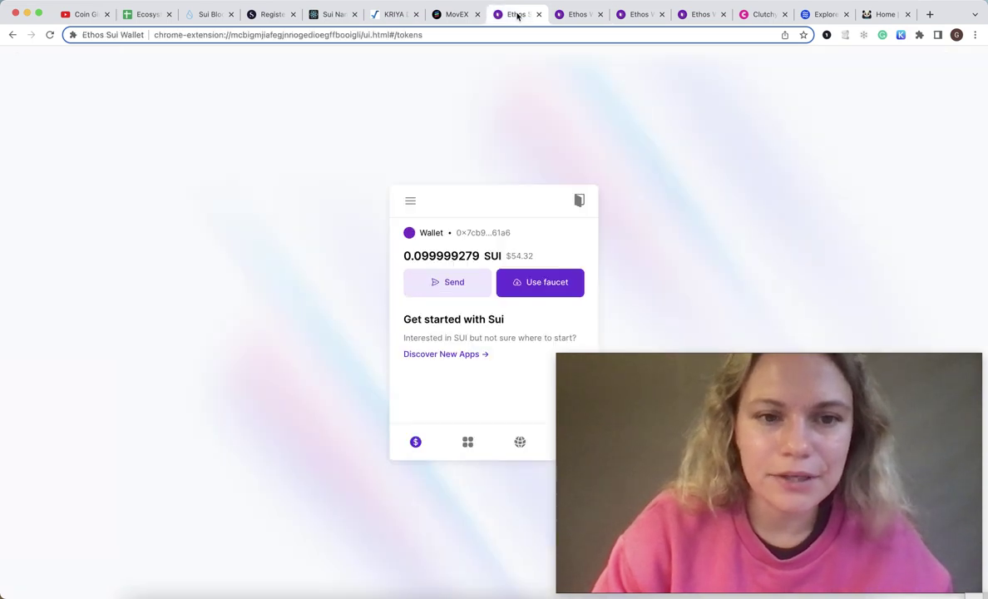
pyautogui.click(578, 14)
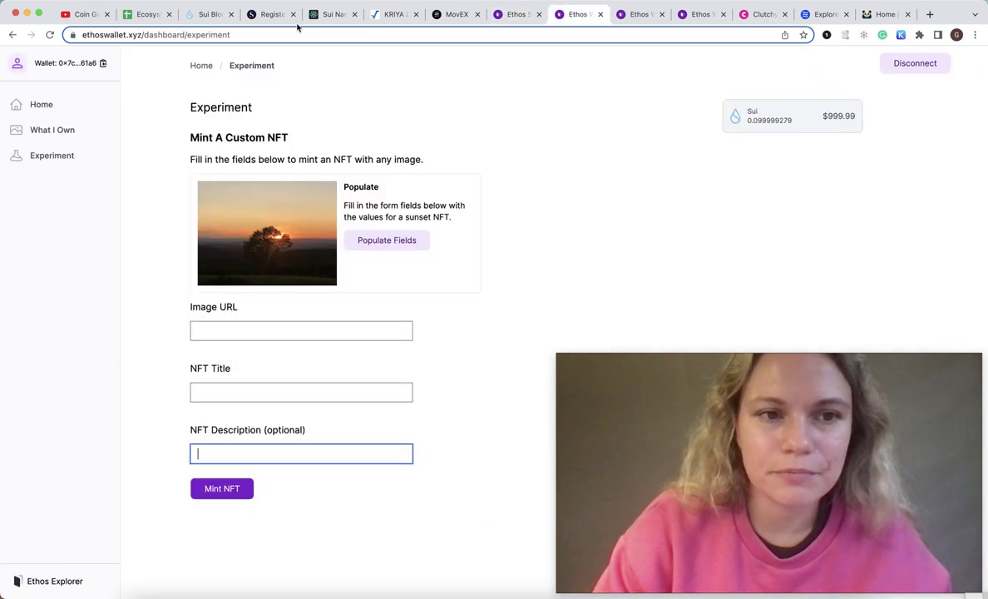
pyautogui.click(66, 103)
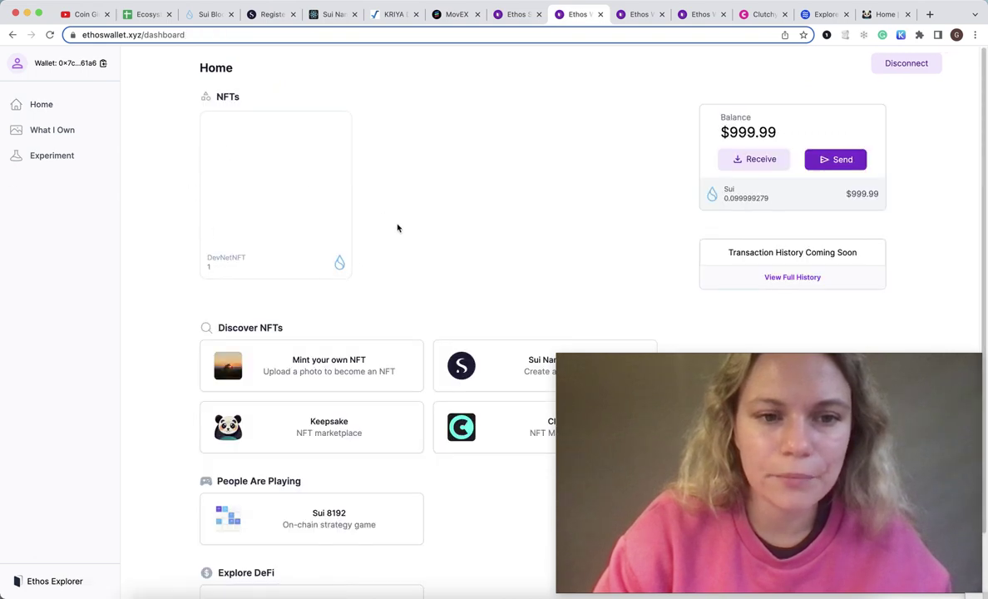
pyautogui.scroll(-2, 398, 227)
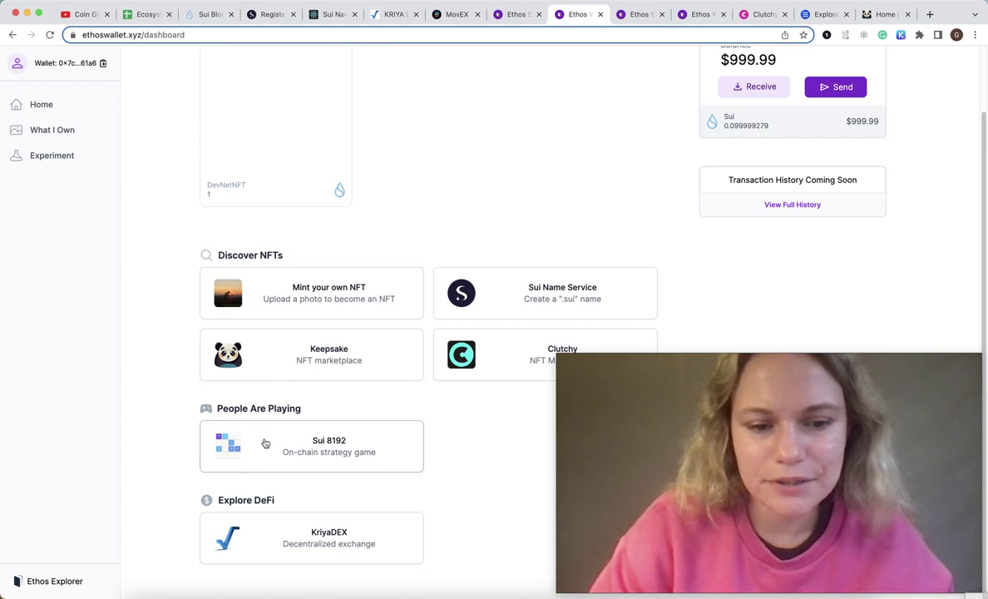
pyautogui.scroll(1, 436, 496)
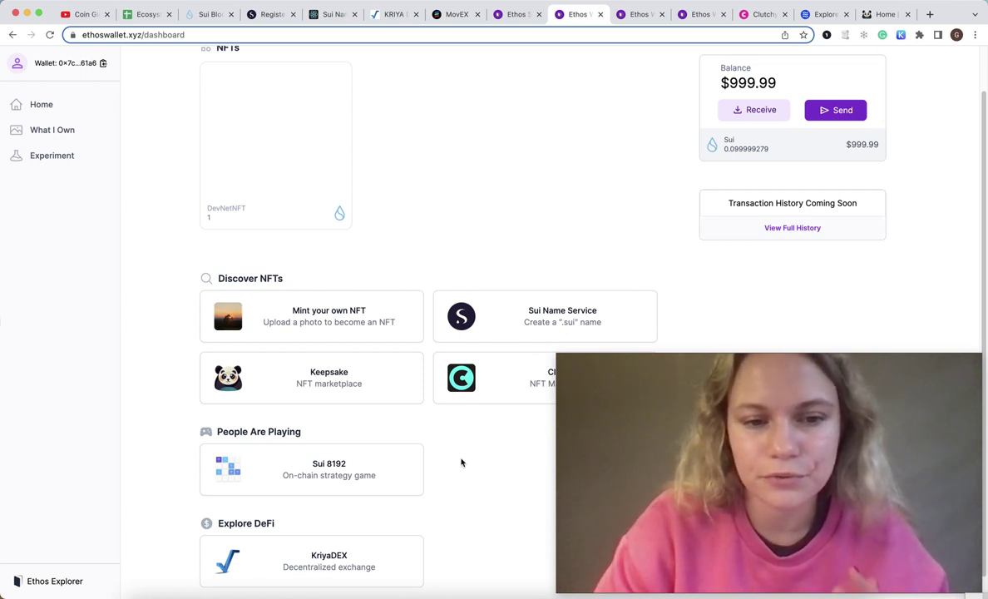
pyautogui.scroll(3, 528, 399)
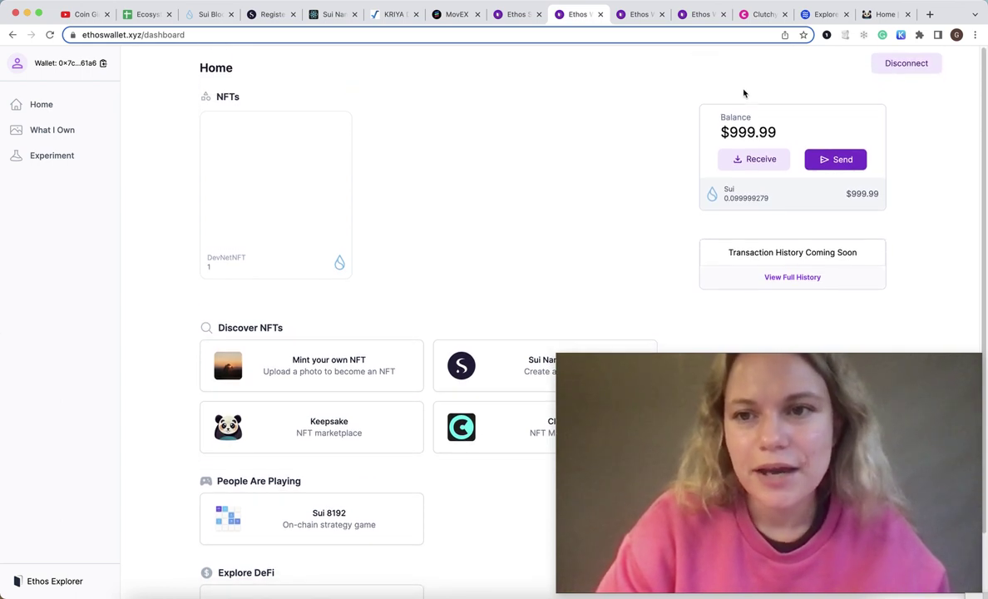
pyautogui.click(919, 35)
# Open the Suiet wallet and browse its NFTs, featured dApps and mint option
pyautogui.scroll(-5, 841, 129)
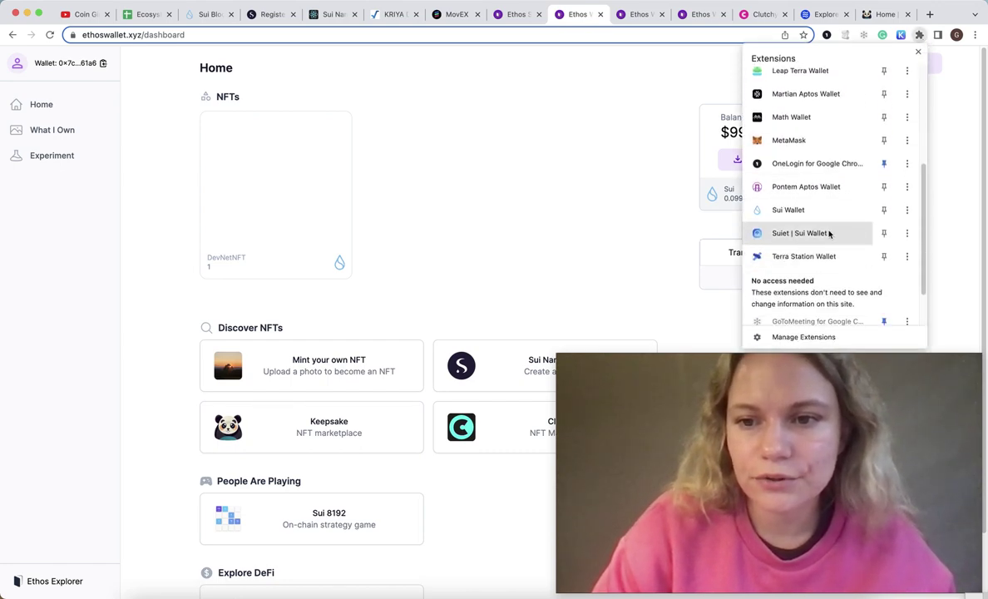
pyautogui.click(829, 234)
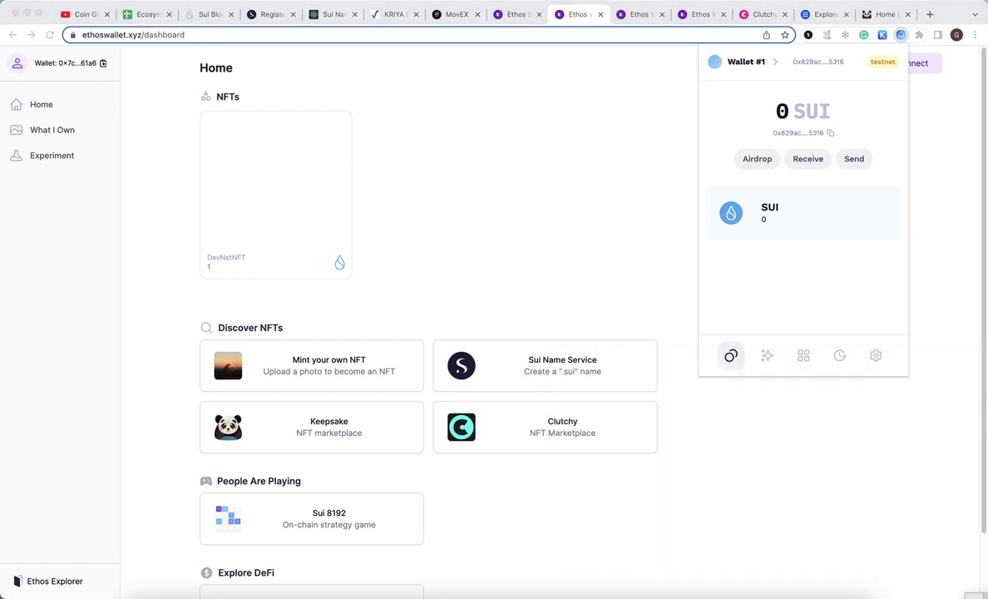
pyautogui.click(768, 356)
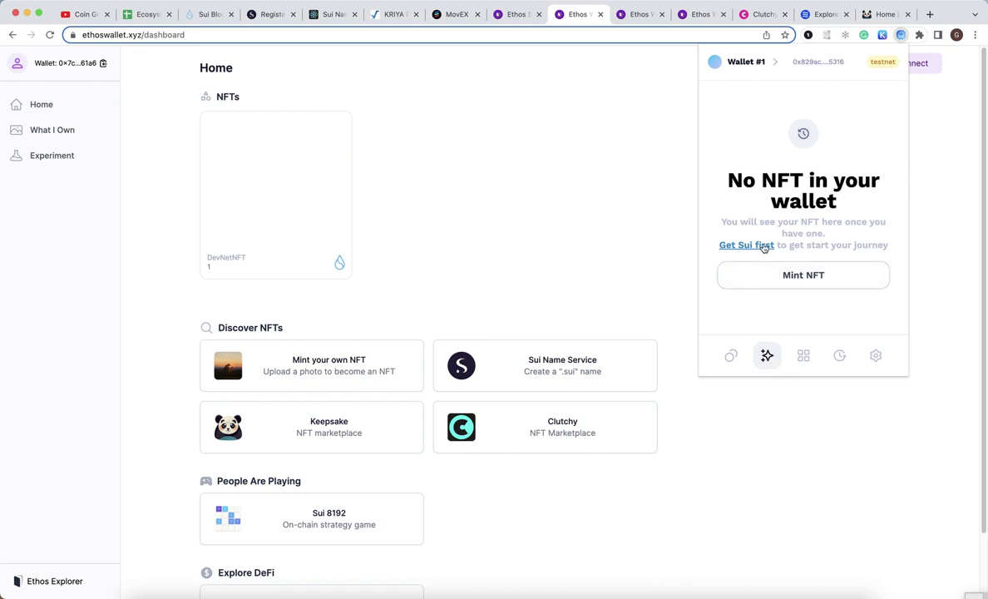
pyautogui.click(803, 357)
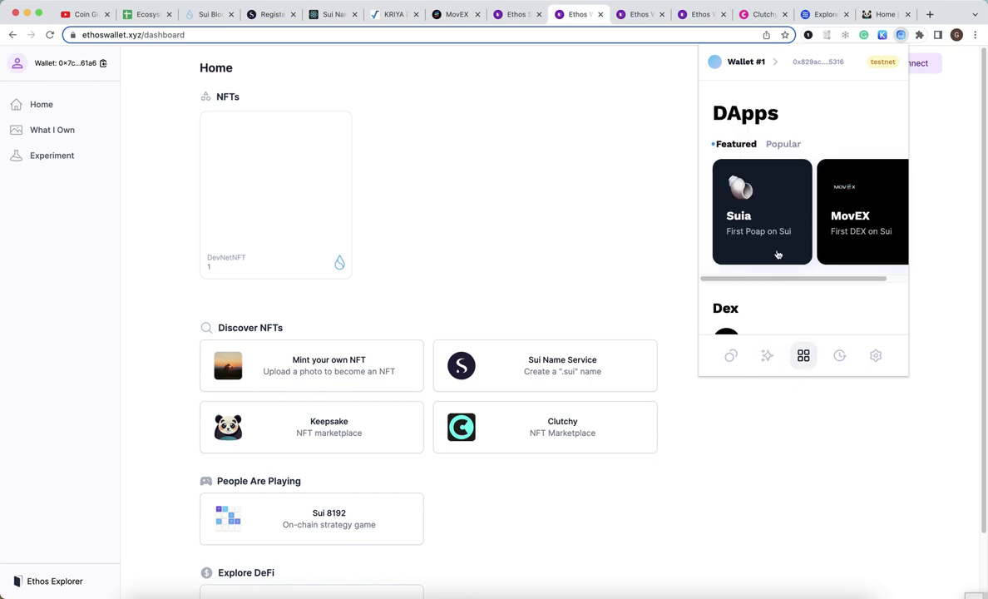
pyautogui.scroll(-3, 774, 220)
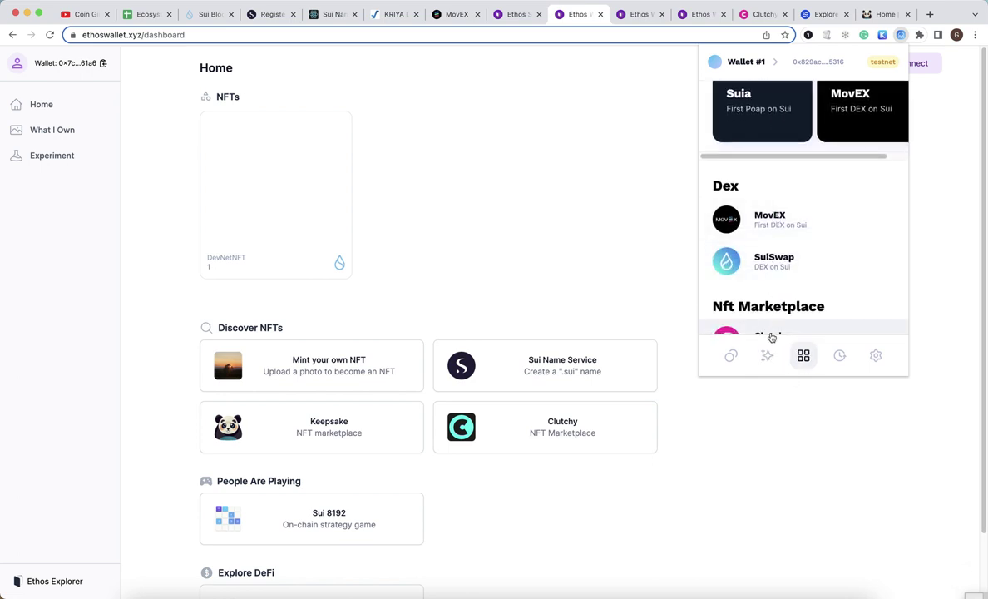
pyautogui.click(767, 356)
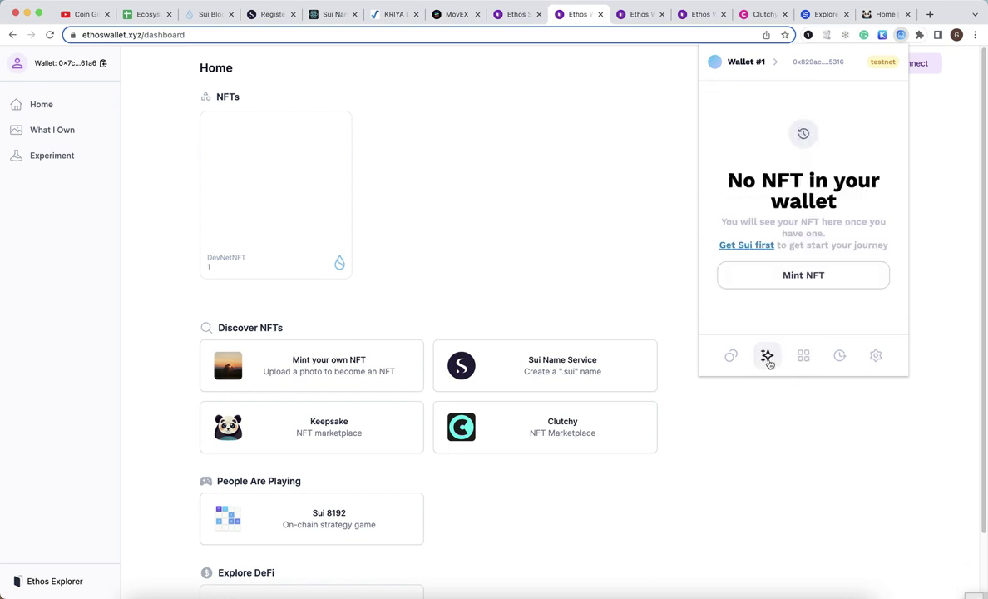
pyautogui.click(783, 268)
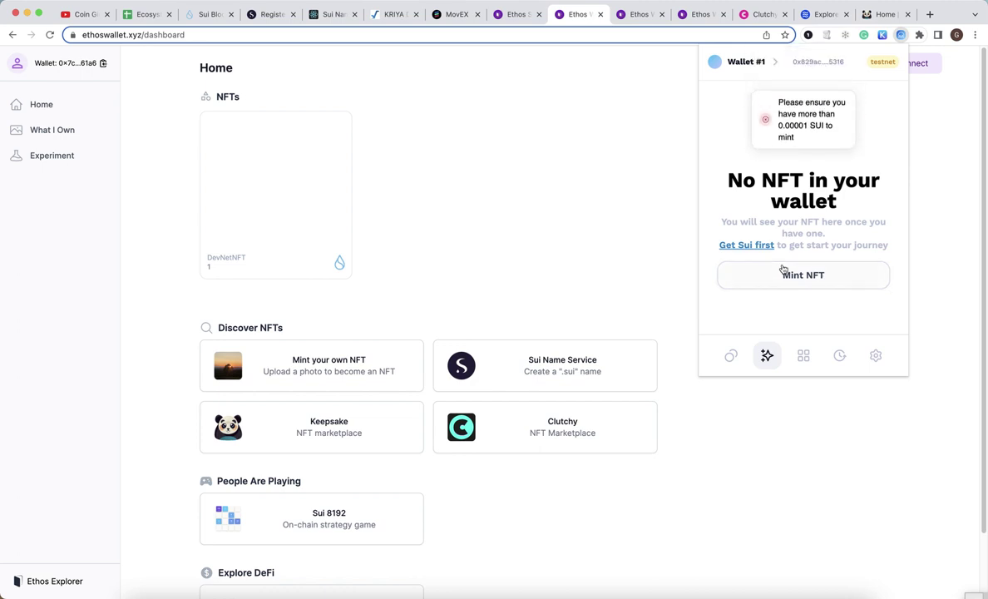
pyautogui.click(731, 357)
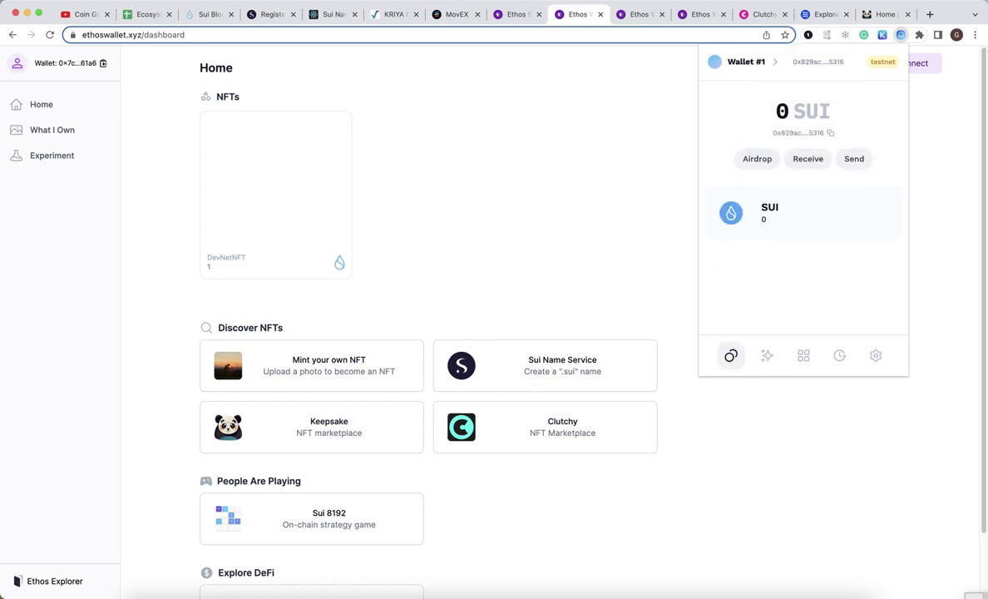
# Cancel a screenshot capture, recheck Suiet's NFTs, then return to the Ethos dashboard tab
pyautogui.press('super+shift+5')
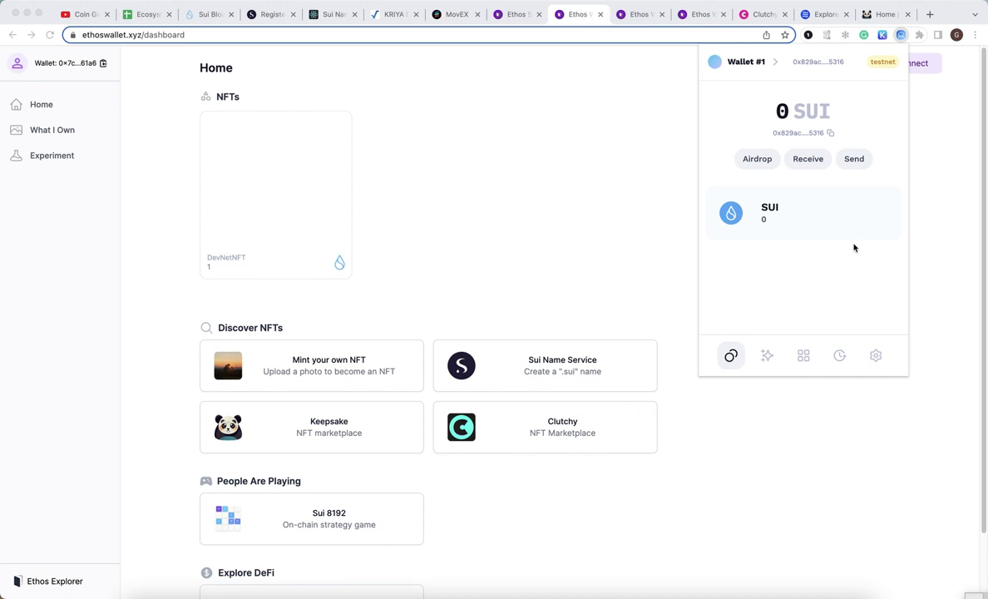
pyautogui.press('Escape')
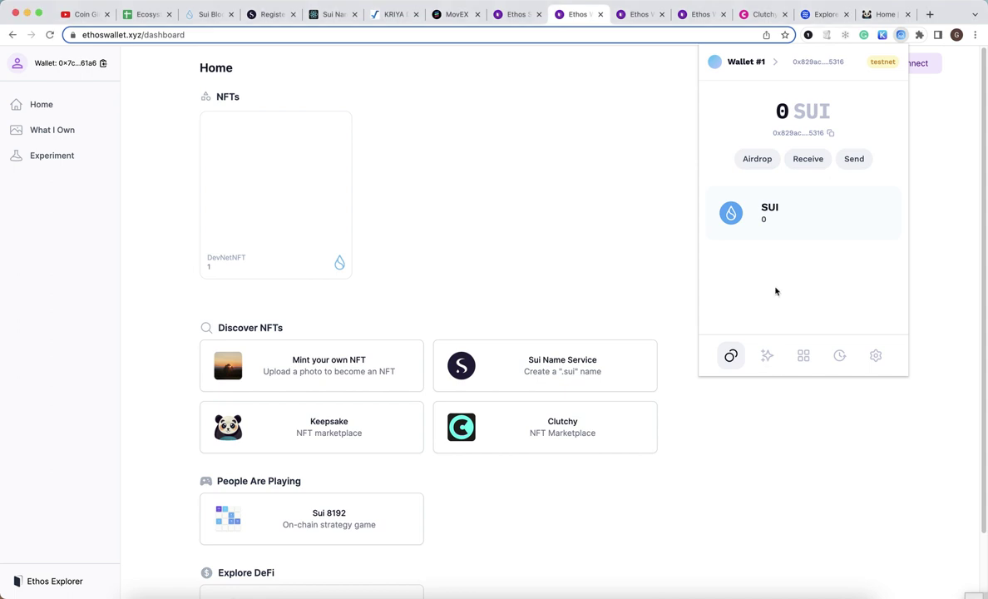
pyautogui.click(765, 356)
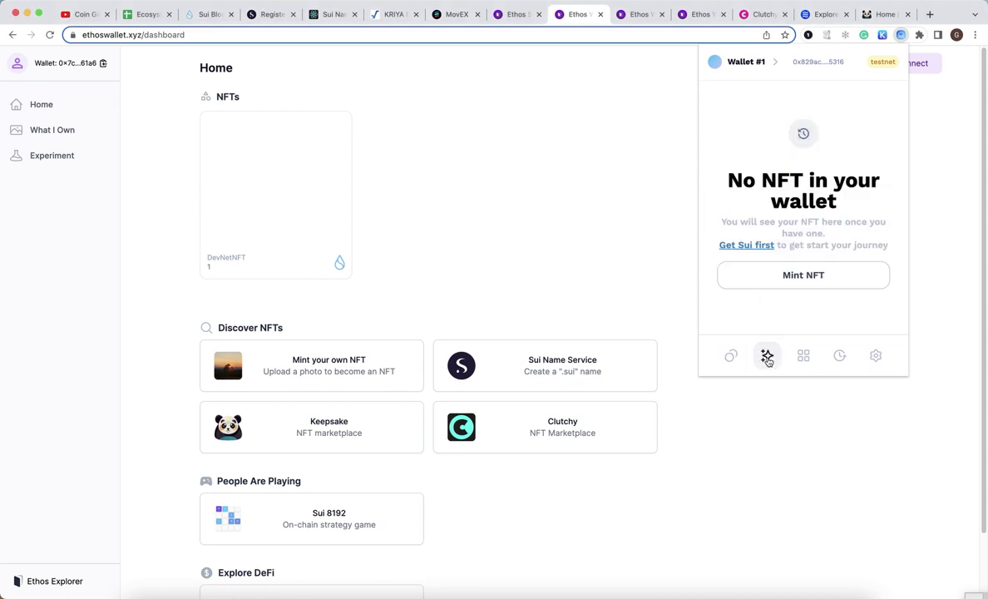
pyautogui.click(737, 359)
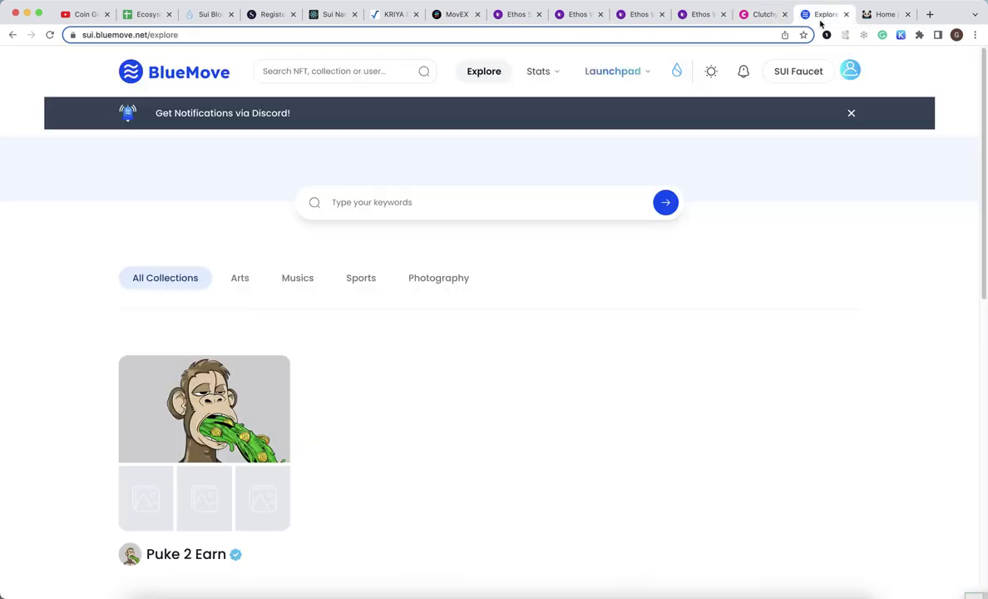
pyautogui.click(639, 15)
pyautogui.click(578, 15)
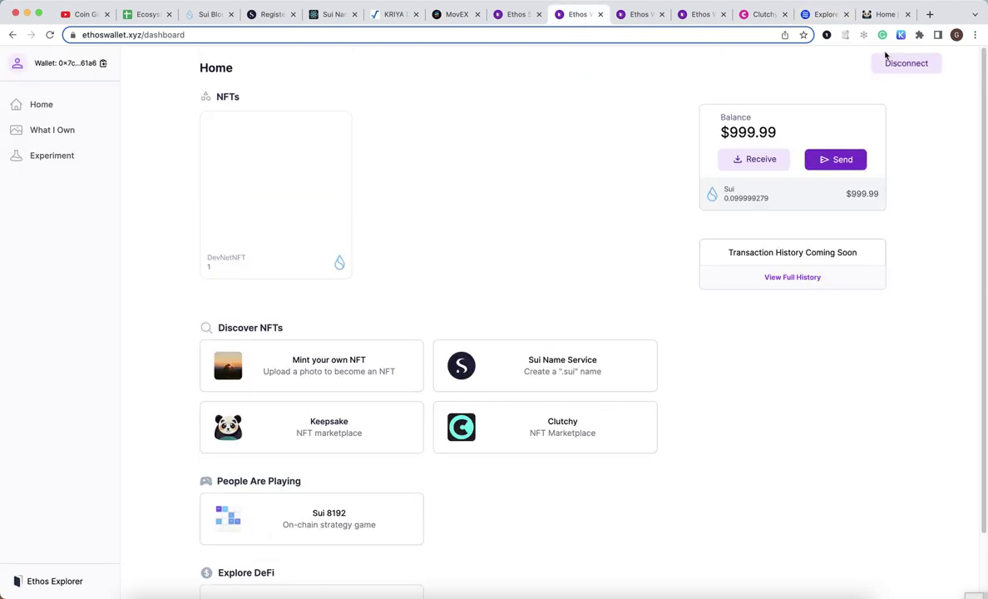
# Switch the Suiet wallet's network to Devnet
pyautogui.click(919, 34)
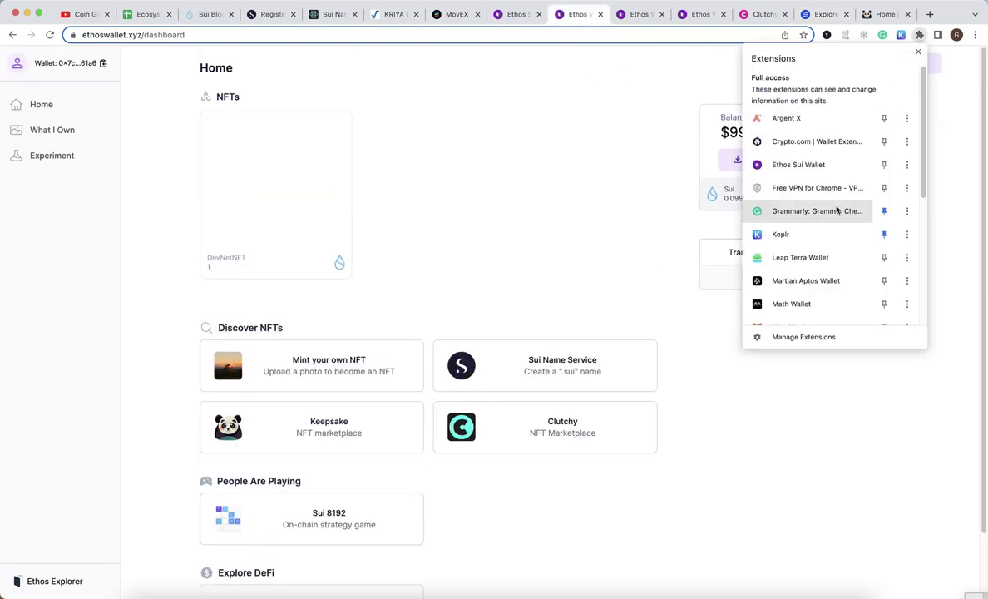
pyautogui.scroll(-3, 790, 305)
pyautogui.click(802, 294)
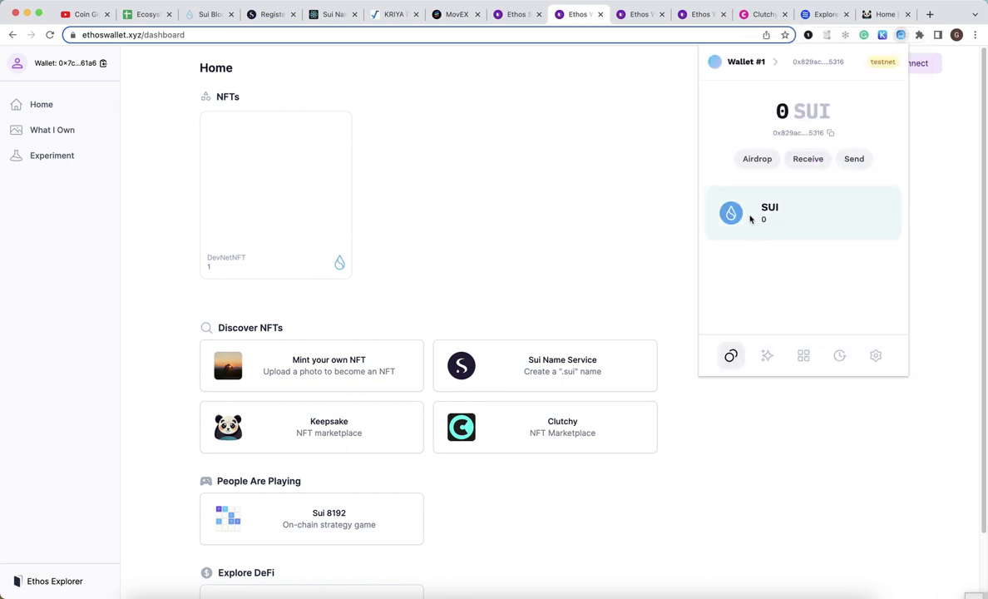
pyautogui.click(883, 62)
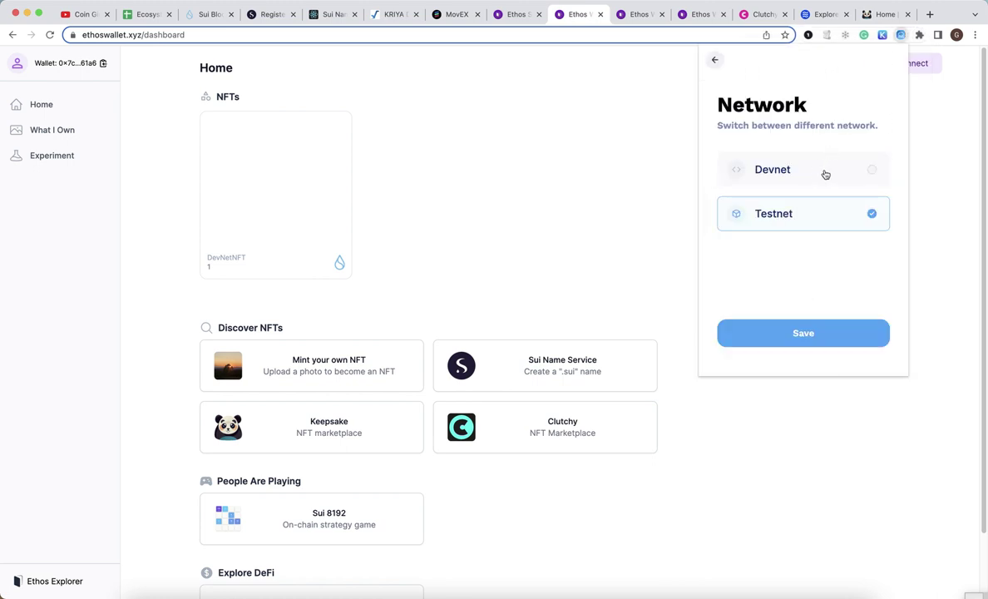
pyautogui.click(857, 172)
pyautogui.click(820, 340)
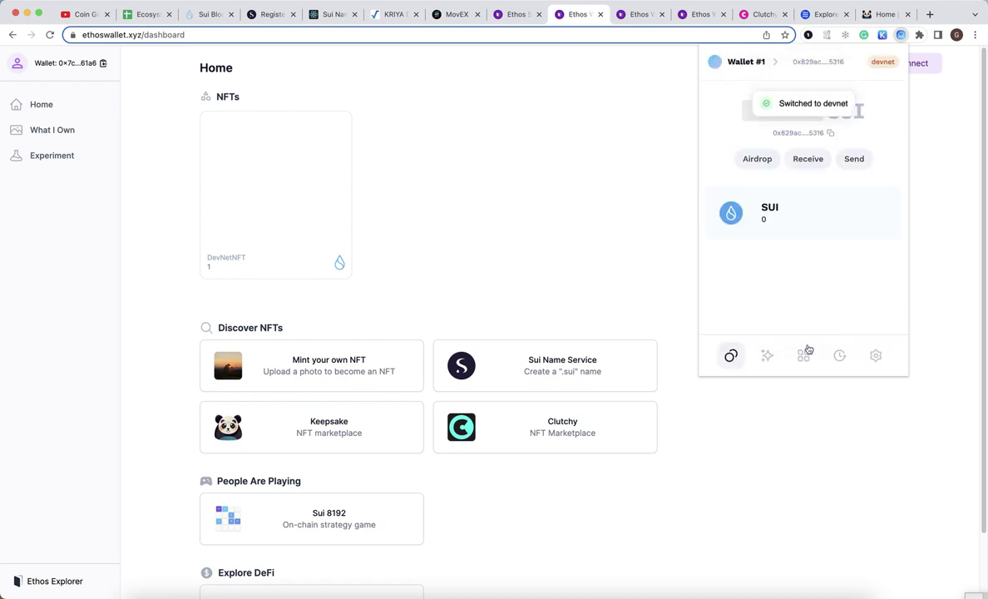
# Browse Suiet's devnet NFTs, dApps and SUI balance, then close the Getting Started docs tab
pyautogui.click(766, 356)
pyautogui.click(803, 356)
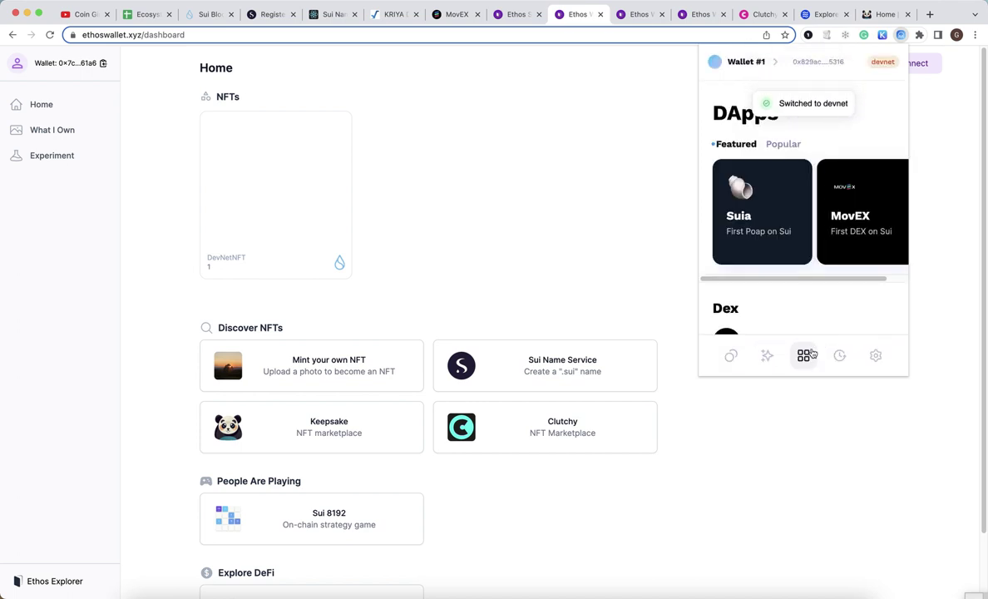
pyautogui.scroll(-3, 841, 262)
pyautogui.scroll(-3, 841, 262)
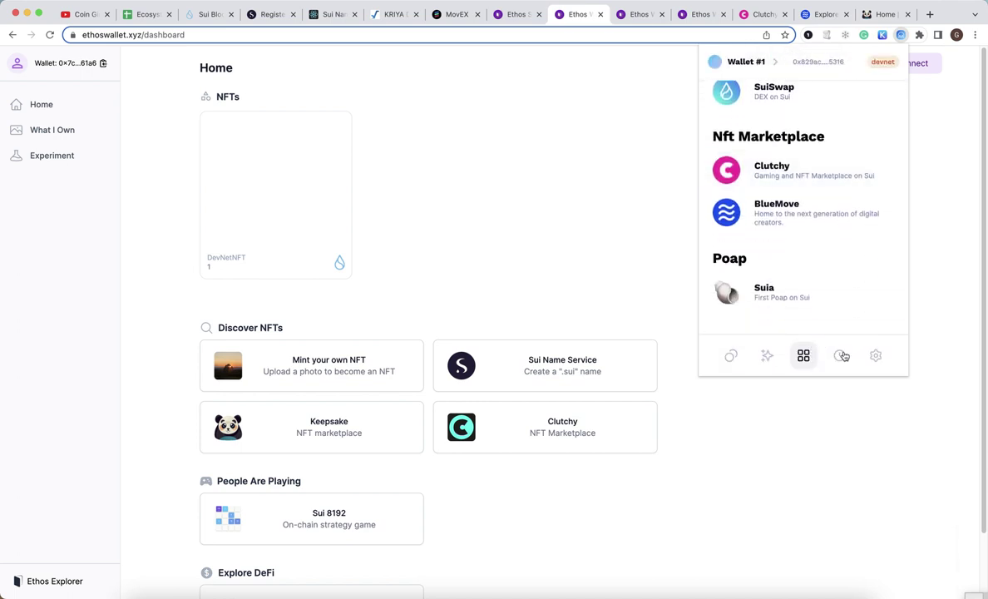
pyautogui.click(730, 356)
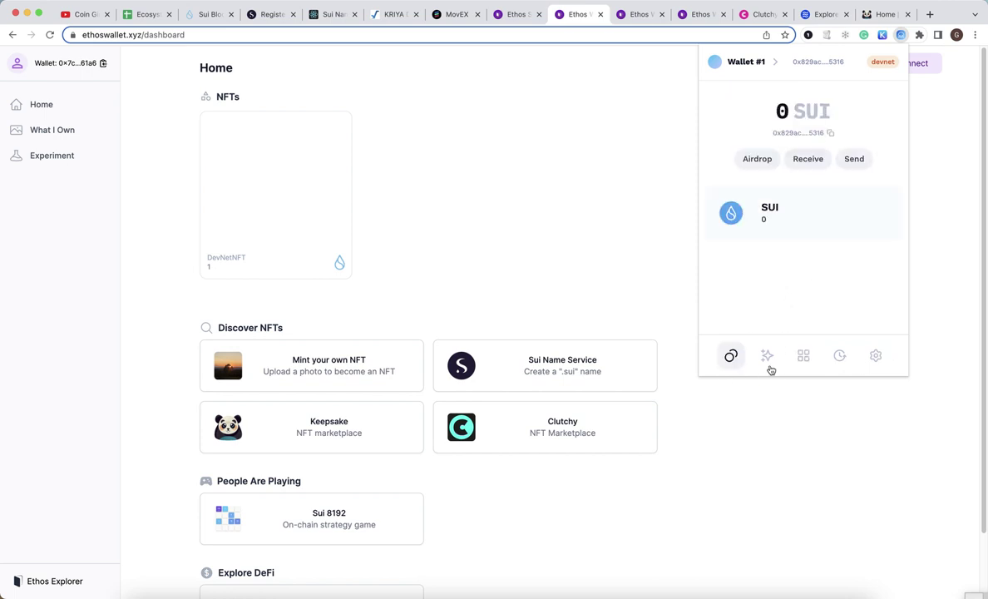
pyautogui.click(767, 358)
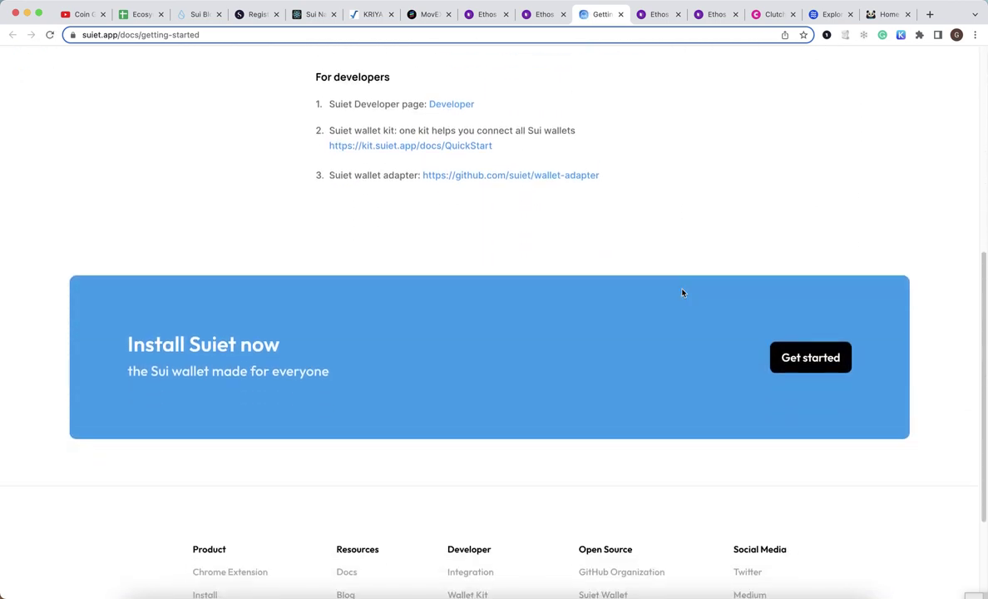
pyautogui.scroll(-3, 681, 291)
pyautogui.scroll(10, 681, 291)
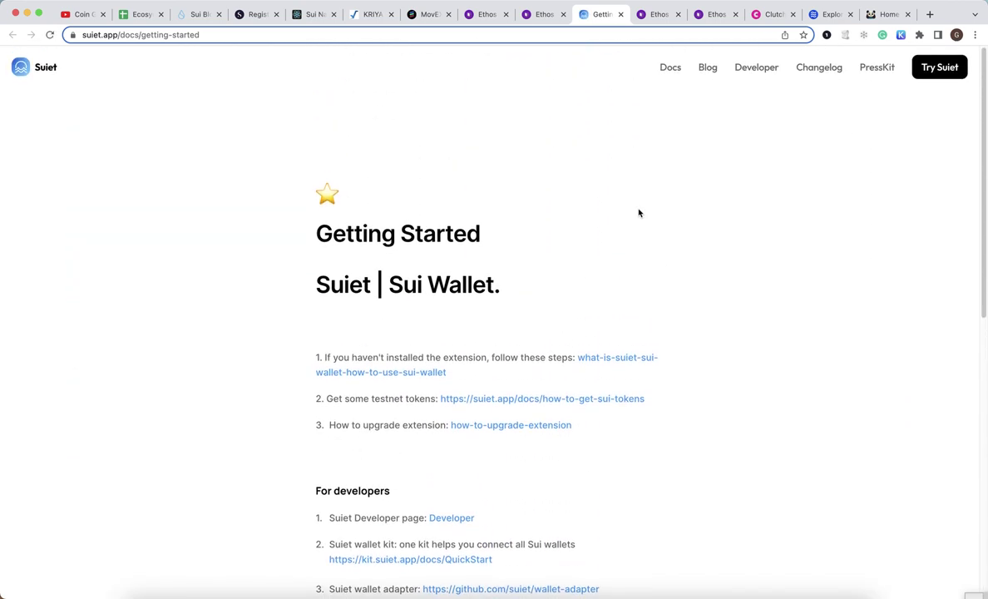
pyautogui.click(619, 14)
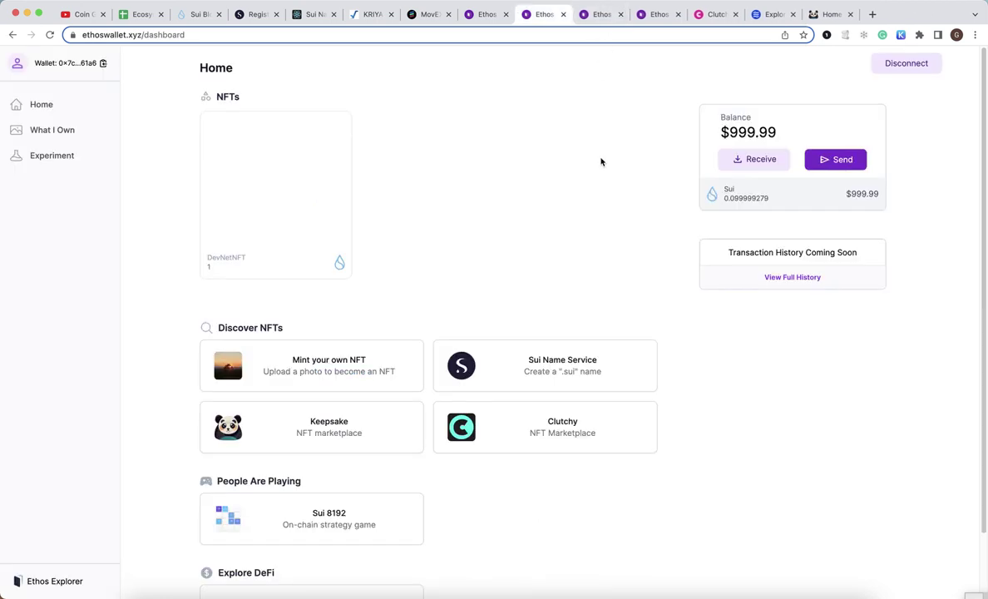
# Open the Suiet wallet extension and switch its network to Testnet
pyautogui.click(919, 34)
pyautogui.scroll(-3, 800, 266)
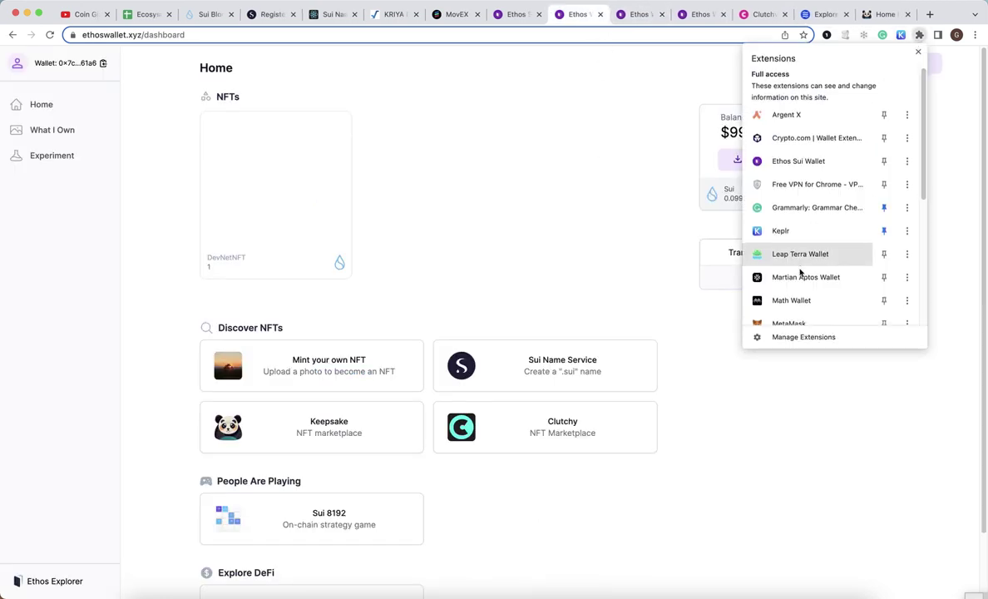
pyautogui.click(800, 273)
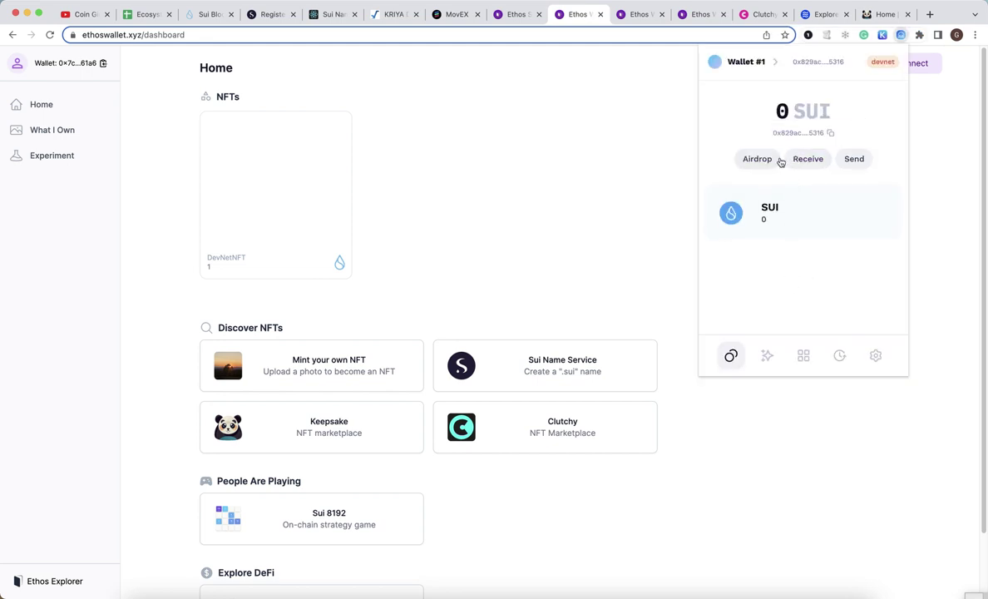
pyautogui.click(883, 62)
pyautogui.click(857, 218)
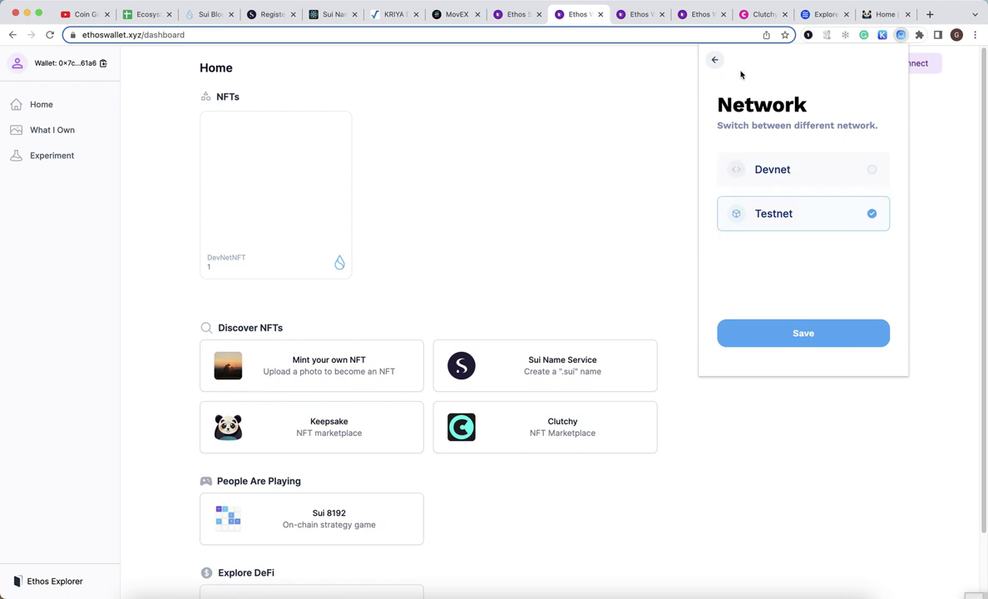
pyautogui.click(713, 61)
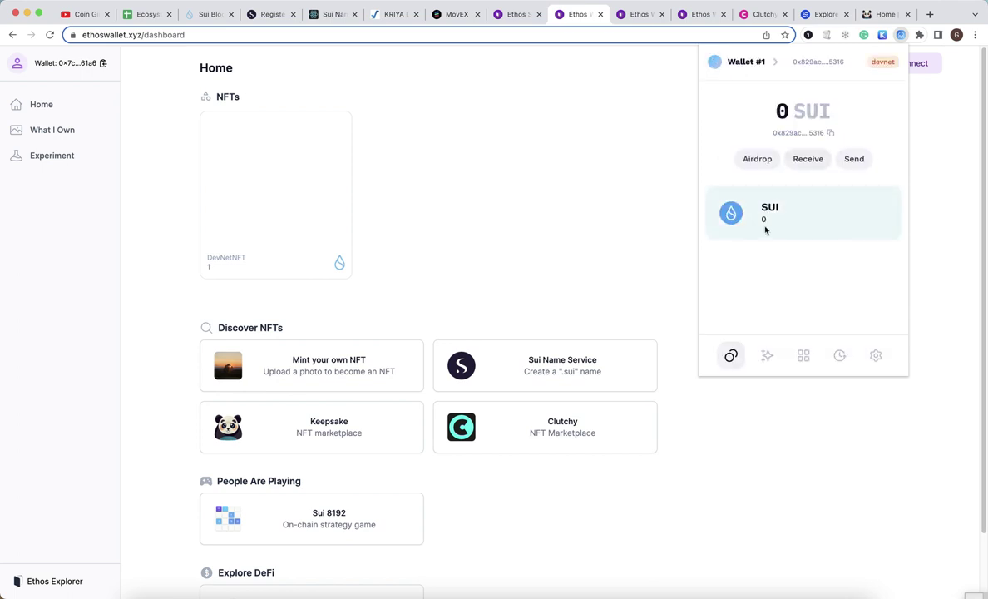
# Browse Suiet's DApps directory down to the Nft Marketplace listings, Clutchy and BlueMove
pyautogui.click(768, 358)
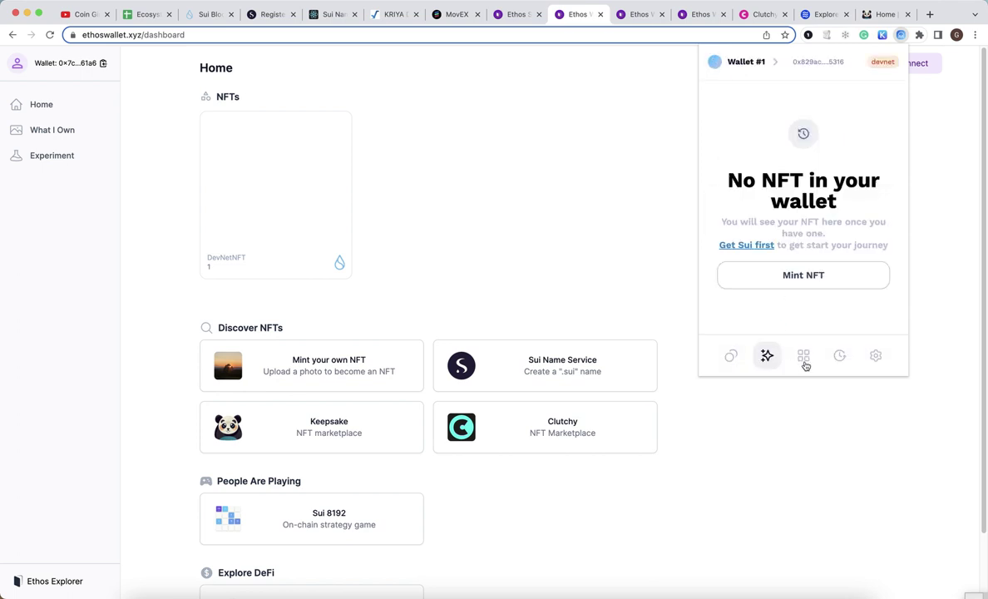
pyautogui.click(803, 358)
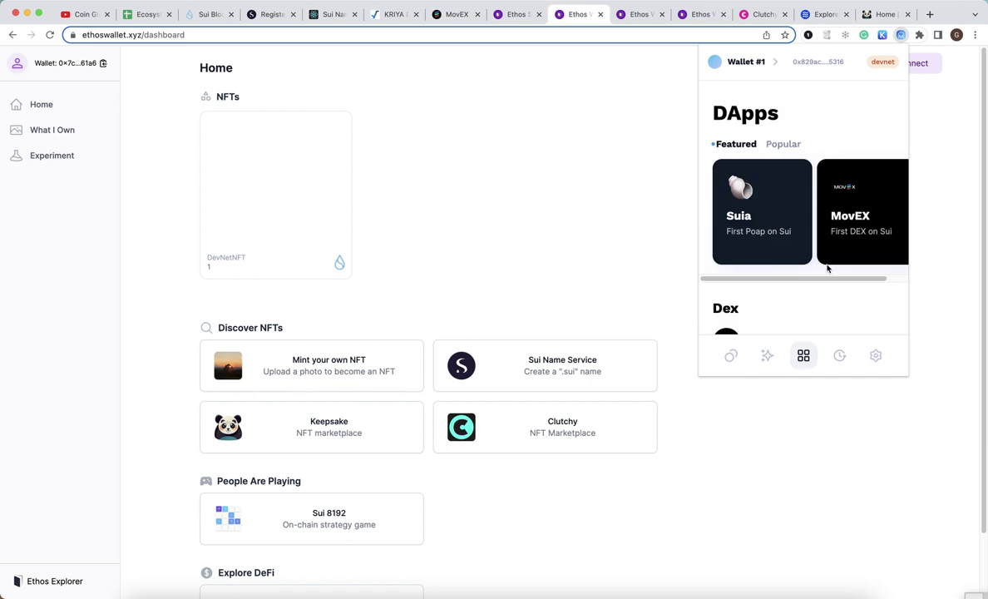
pyautogui.scroll(-10, 824, 253)
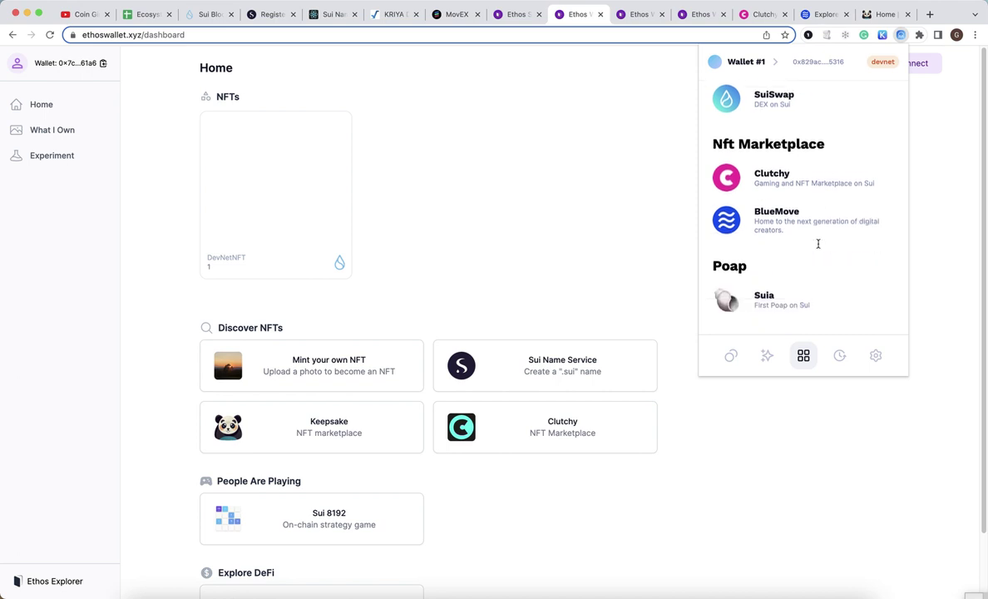
pyautogui.scroll(10, 819, 245)
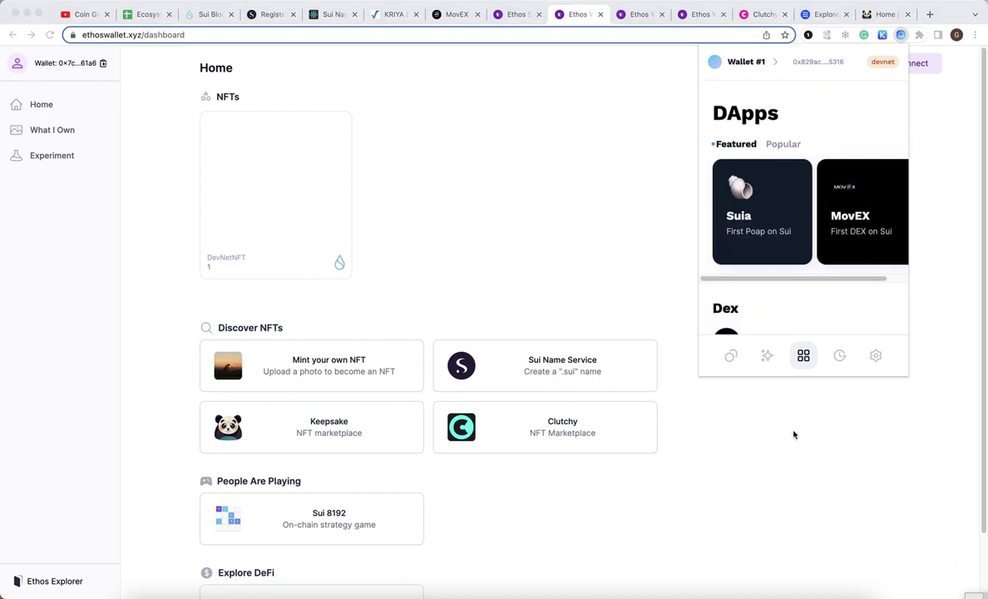
pyautogui.click(731, 357)
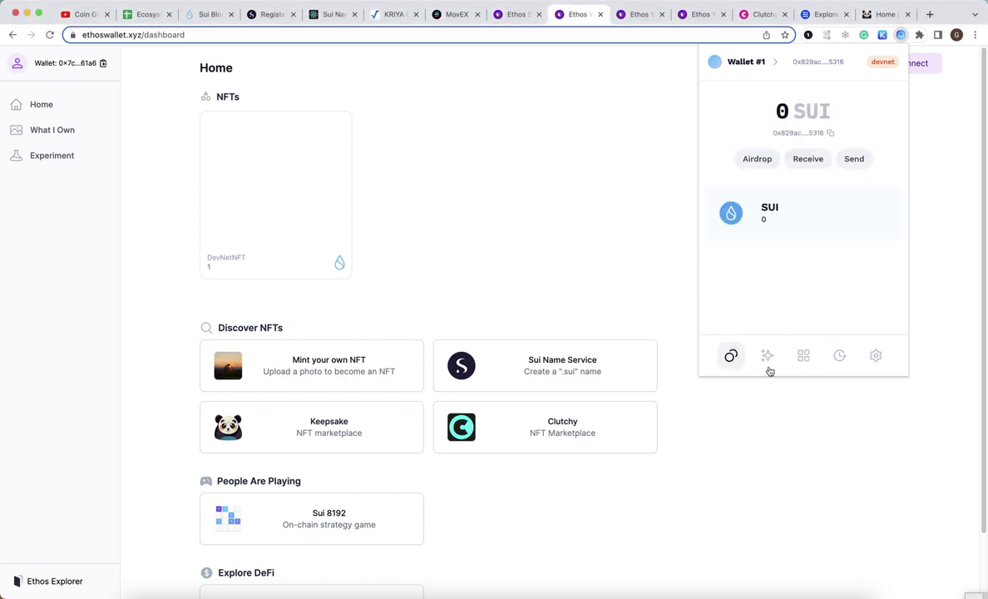
pyautogui.click(804, 357)
pyautogui.scroll(-2, 800, 269)
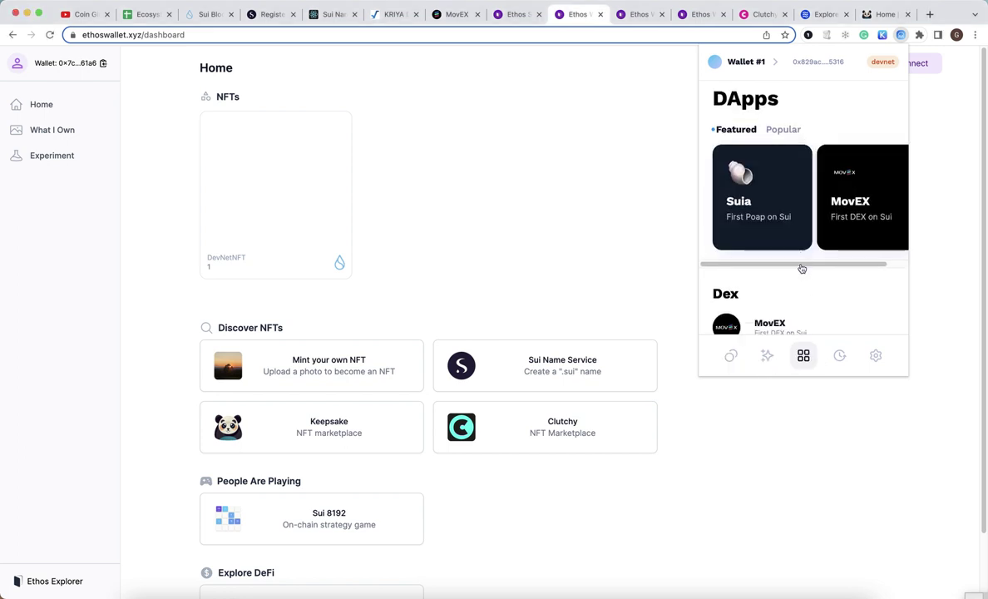
pyautogui.scroll(-5, 801, 269)
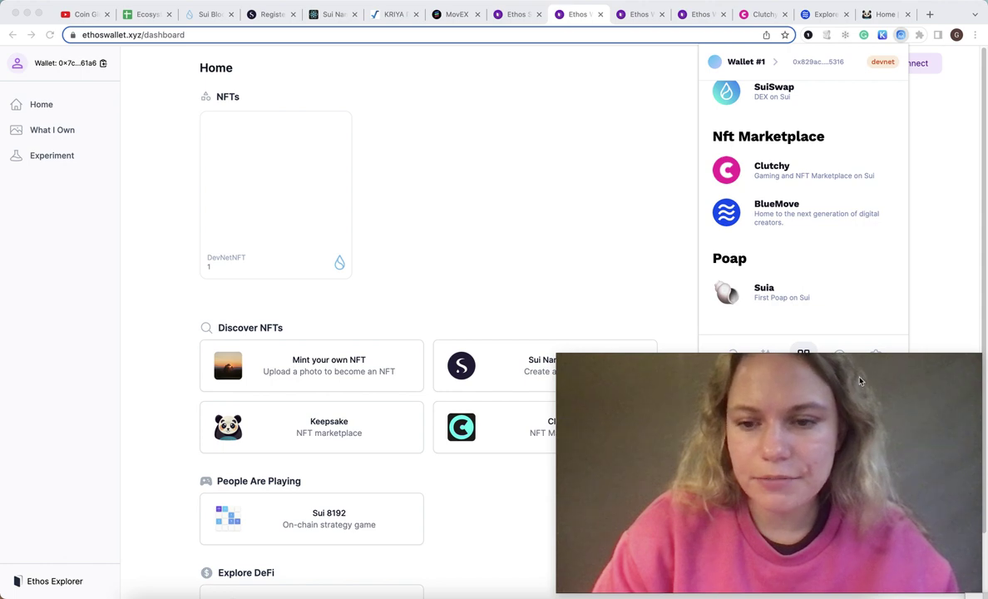
# Glance at Clutchy, then open BlueMove's Puke 2 Earn collection with its 0 SUI floor
pyautogui.click(761, 14)
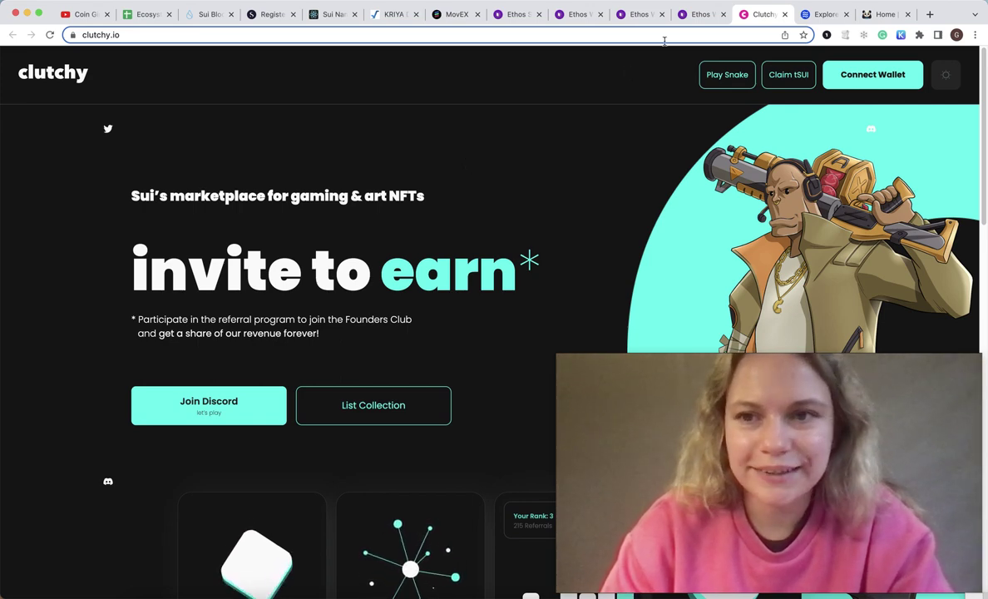
pyautogui.click(806, 15)
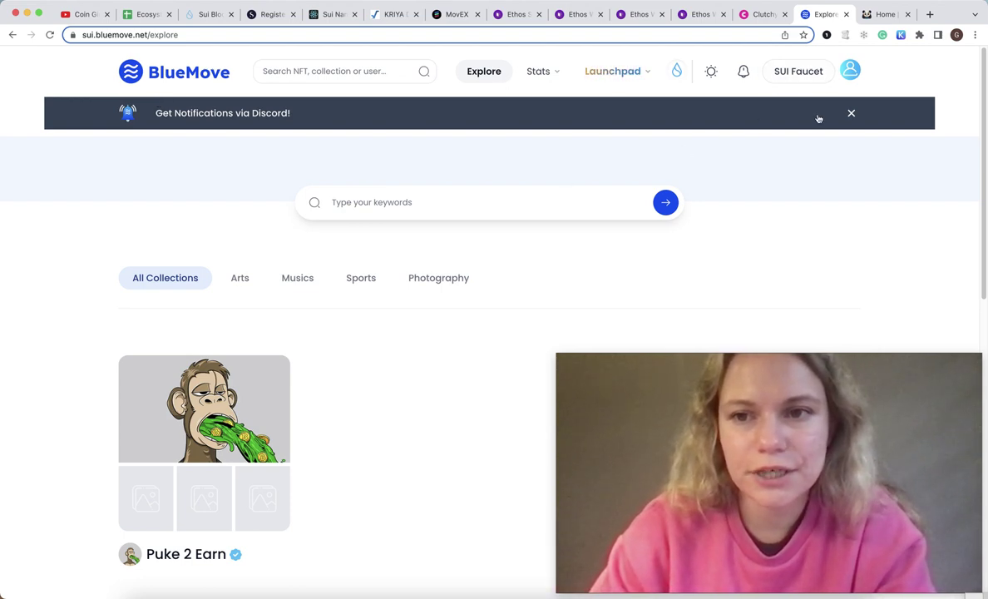
pyautogui.scroll(-3, 374, 398)
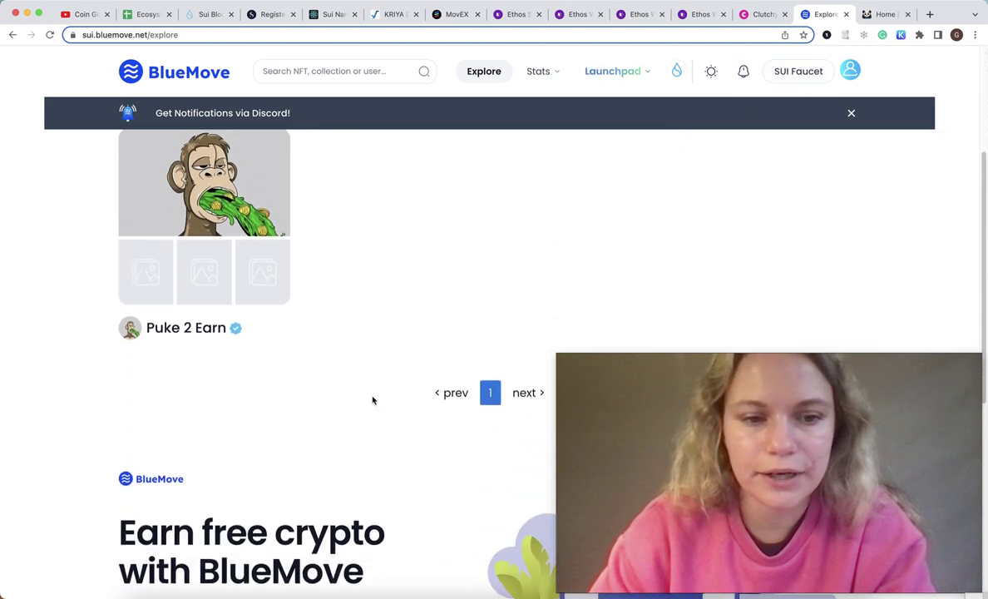
pyautogui.scroll(2, 239, 315)
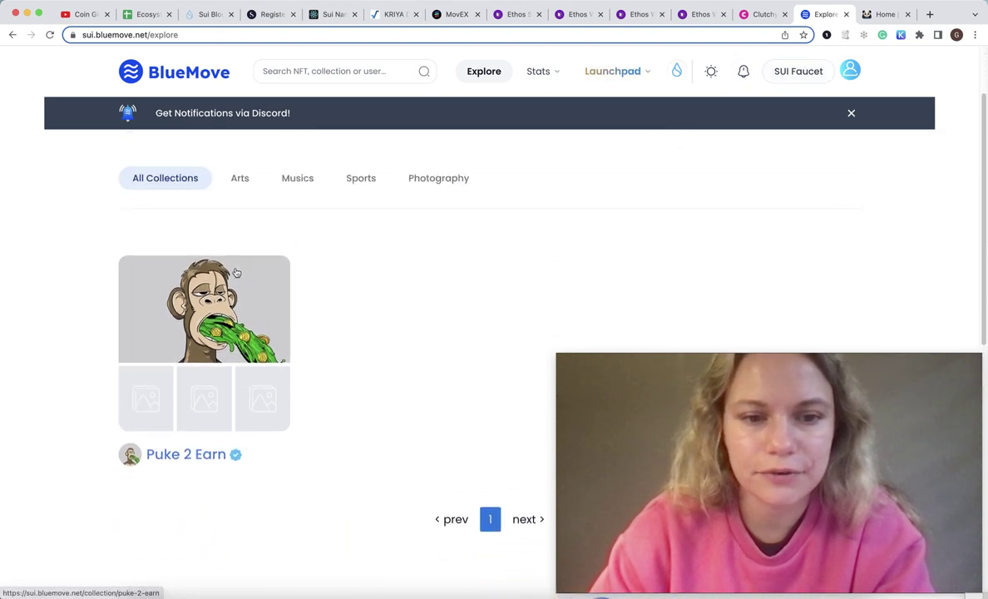
pyautogui.click(236, 272)
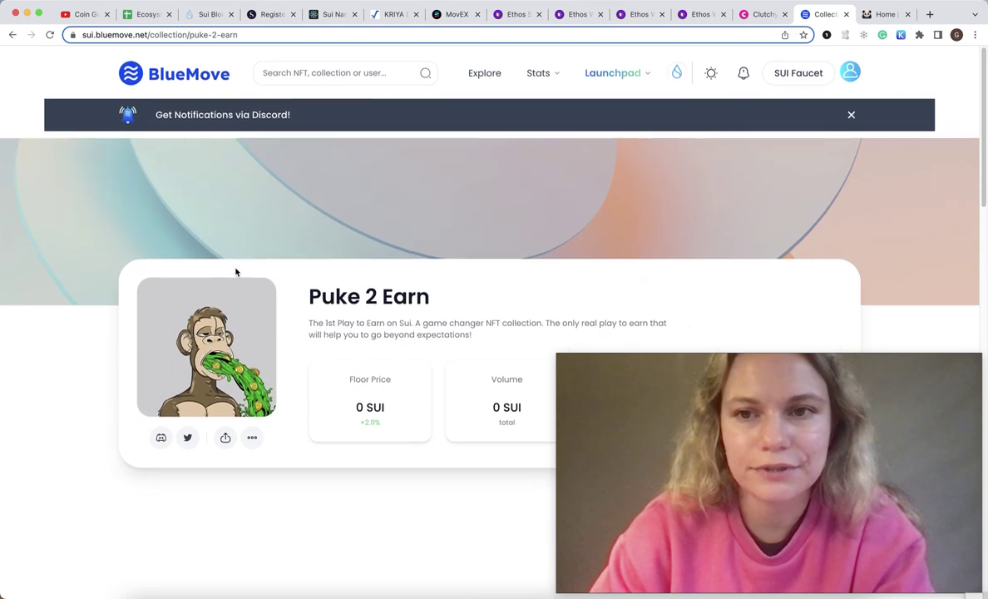
pyautogui.click(881, 15)
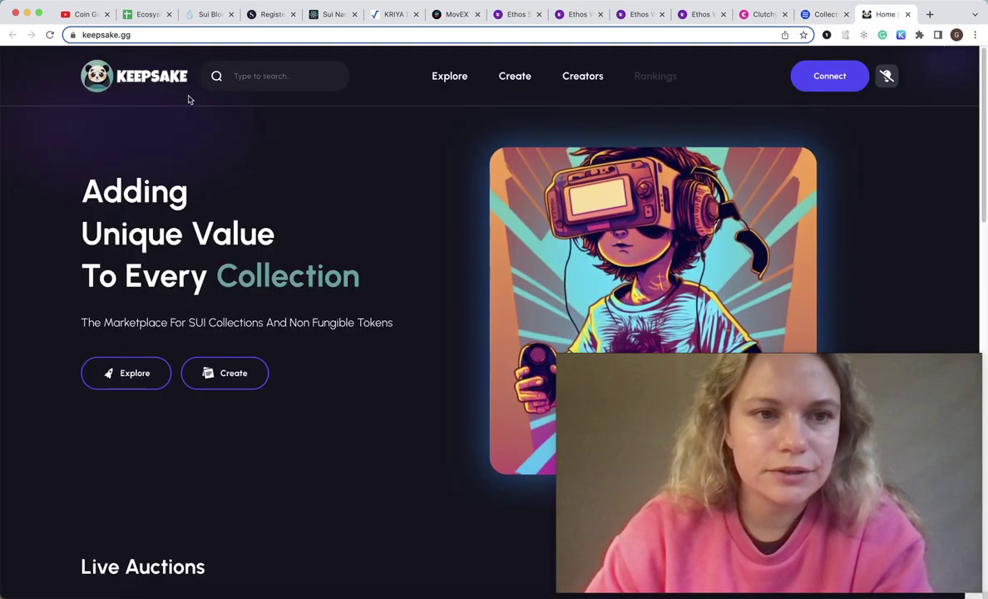
# Scroll through Keepsake's Sui NFT marketplace home page
pyautogui.scroll(-5, 351, 196)
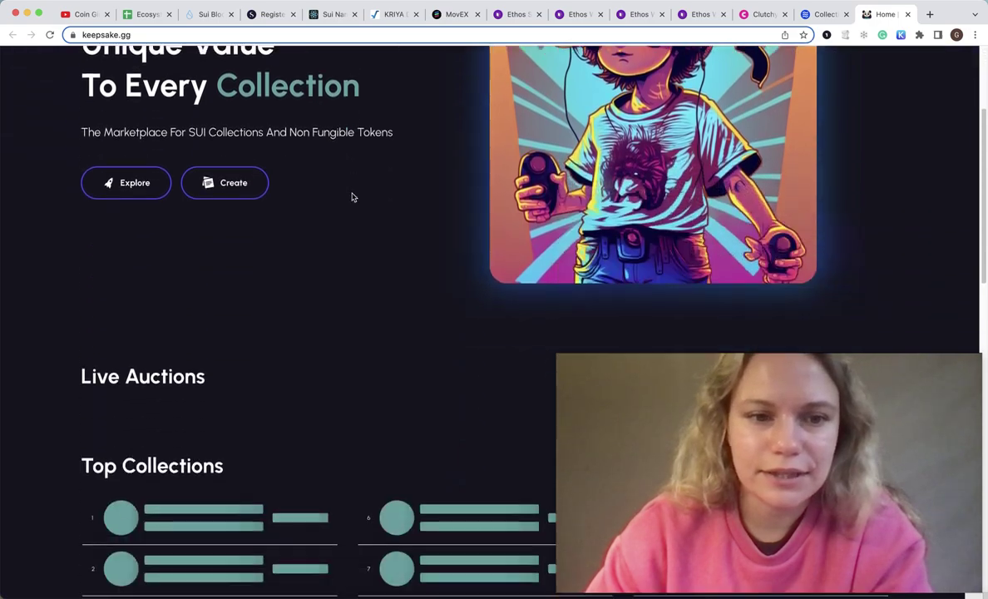
pyautogui.scroll(-3, 351, 196)
pyautogui.scroll(6, 351, 196)
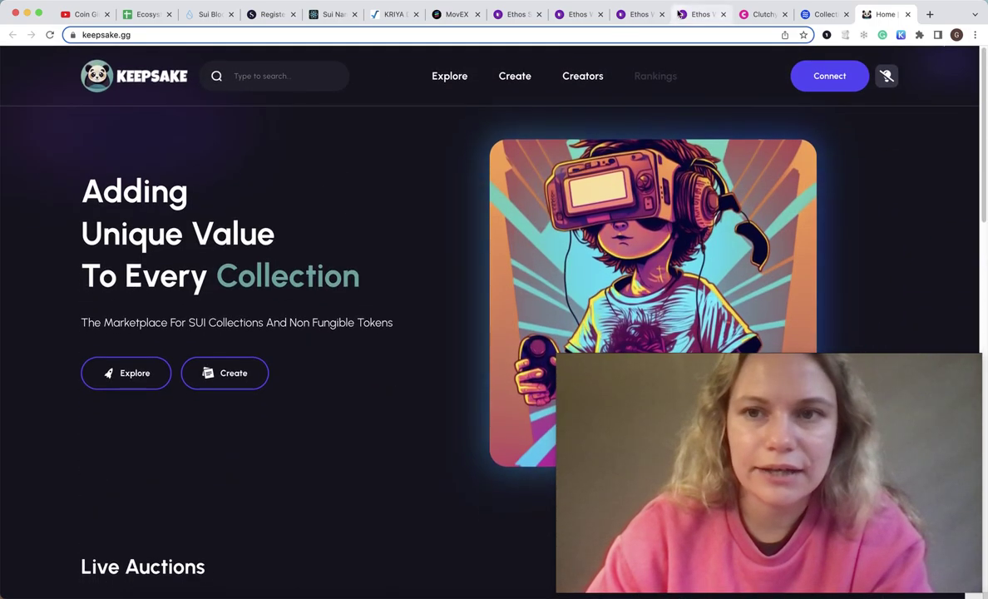
# Check the Clutchy marketplace, then visit the Sui homepage at sui.io
pyautogui.click(763, 14)
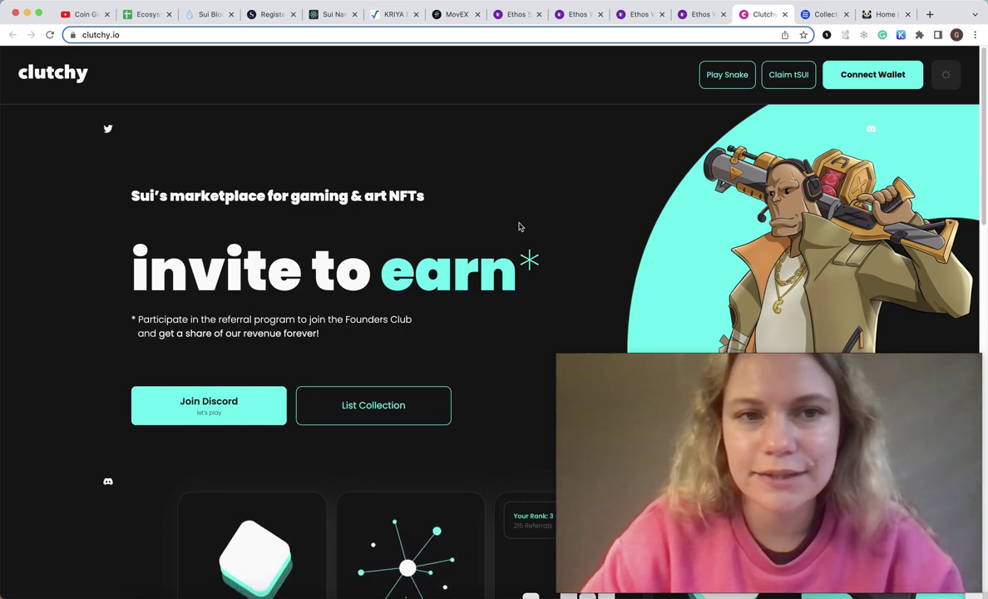
pyautogui.click(215, 16)
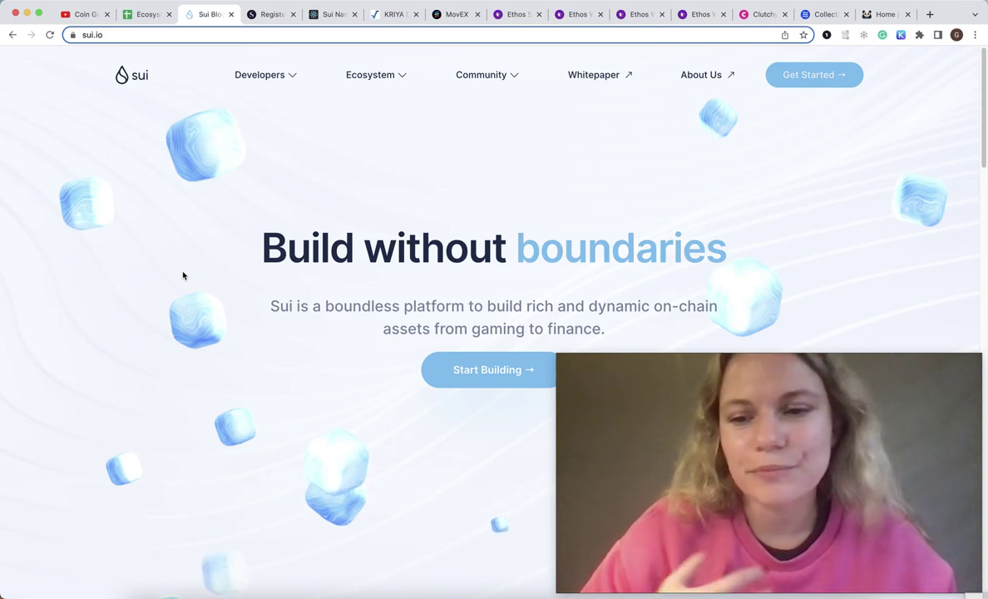
pyautogui.click(148, 15)
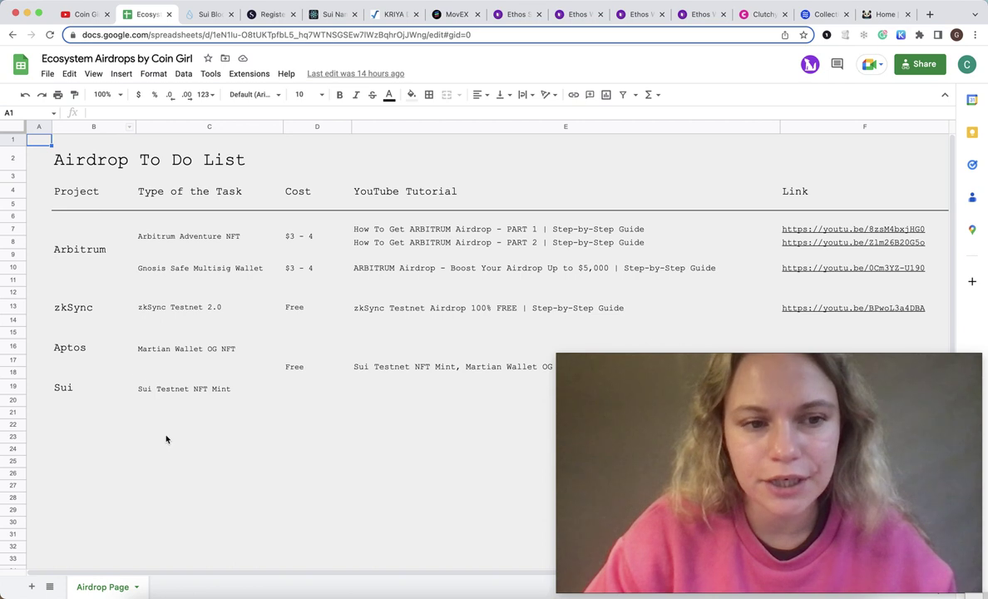
# Review the Airdrop To Do List's free Sui Testnet NFT Mint task and dismiss the low-battery notification
pyautogui.scroll(-2, 105, 376)
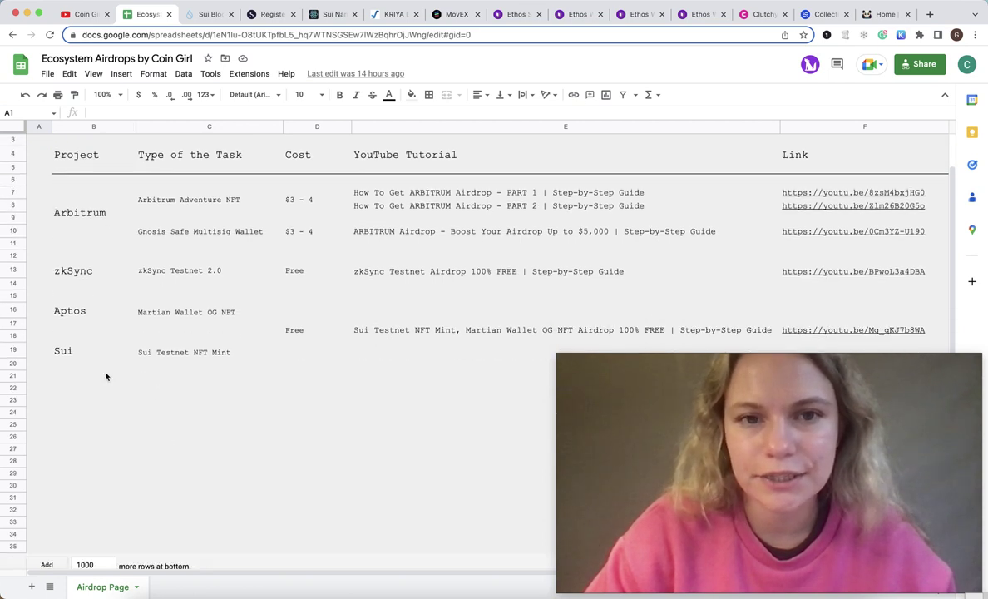
pyautogui.scroll(2, 105, 377)
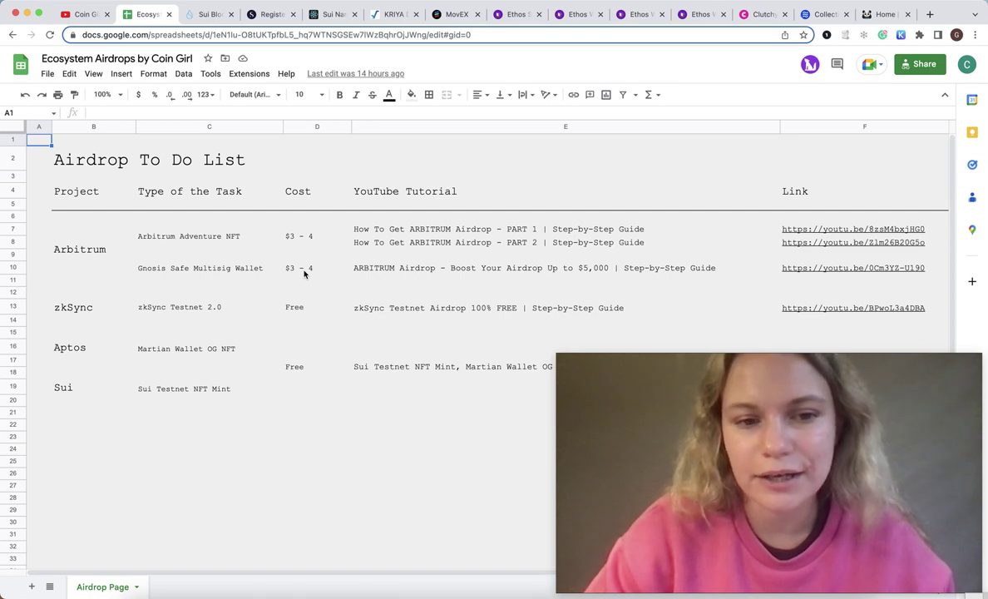
pyautogui.scroll(-3, 838, 247)
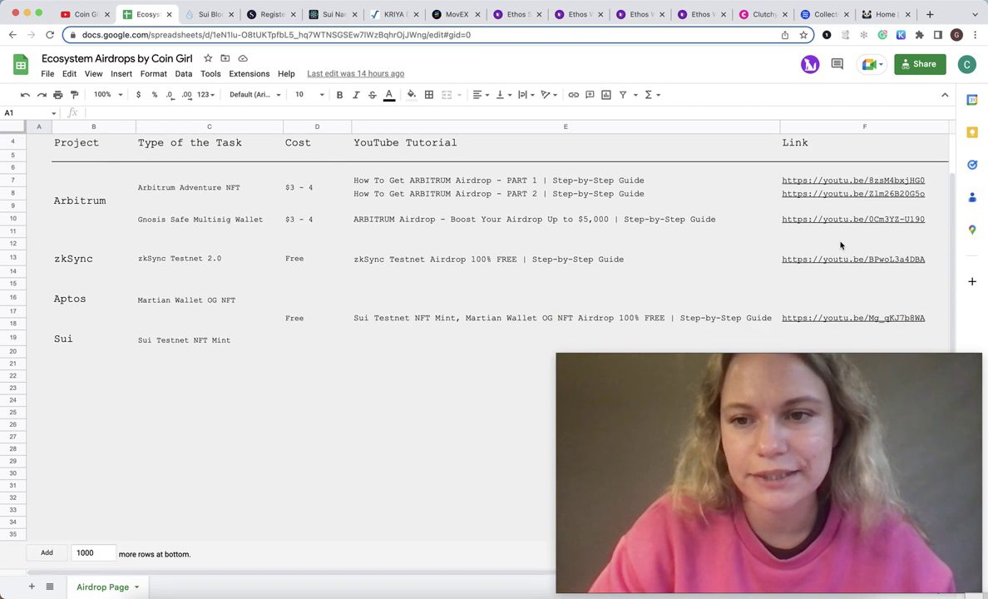
pyautogui.scroll(3, 840, 244)
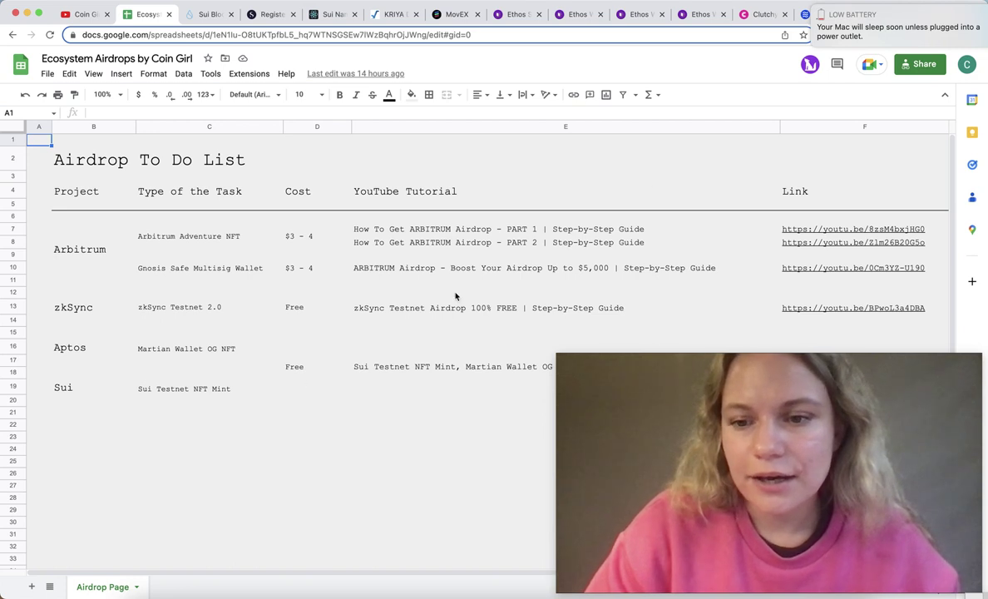
pyautogui.click(813, 8)
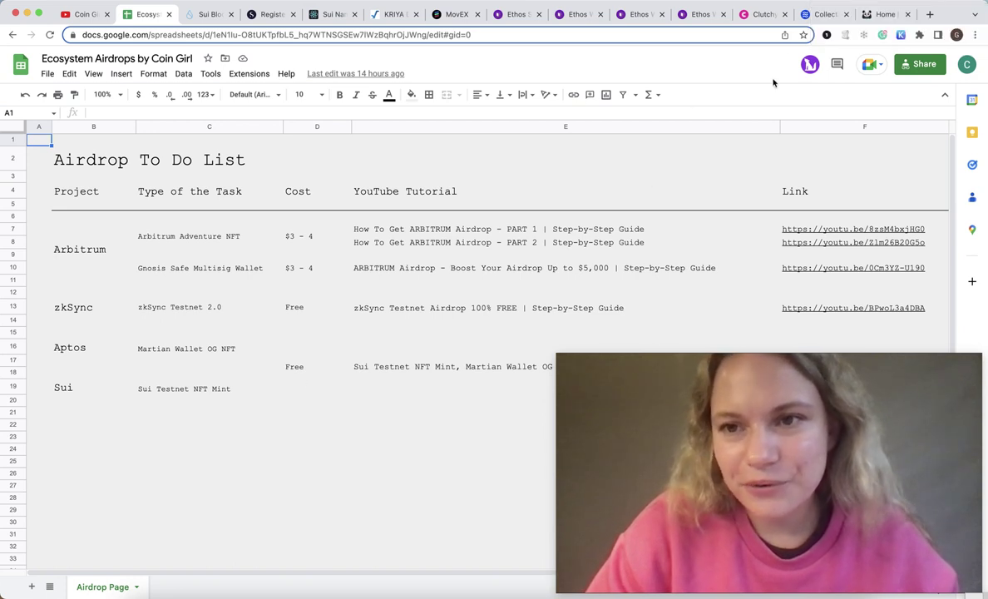